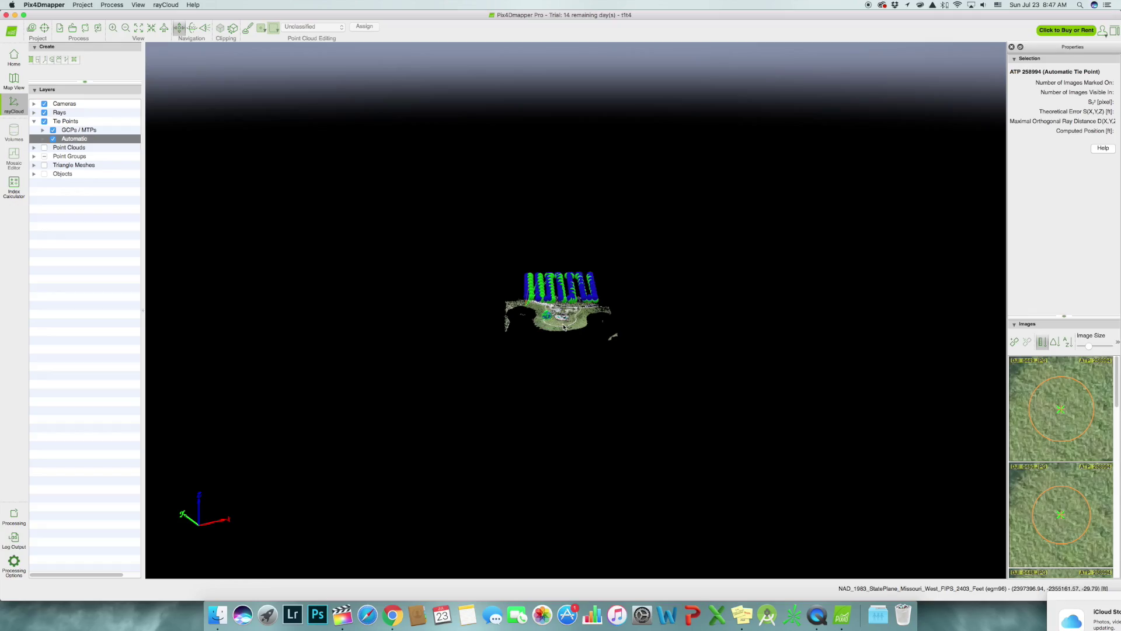
Go to the Pix4D channel from the pix4d YouTube results and browse its Videos page.
scroll(564, 328, "up", 10)
left_click_drag(561, 325, 473, 275)
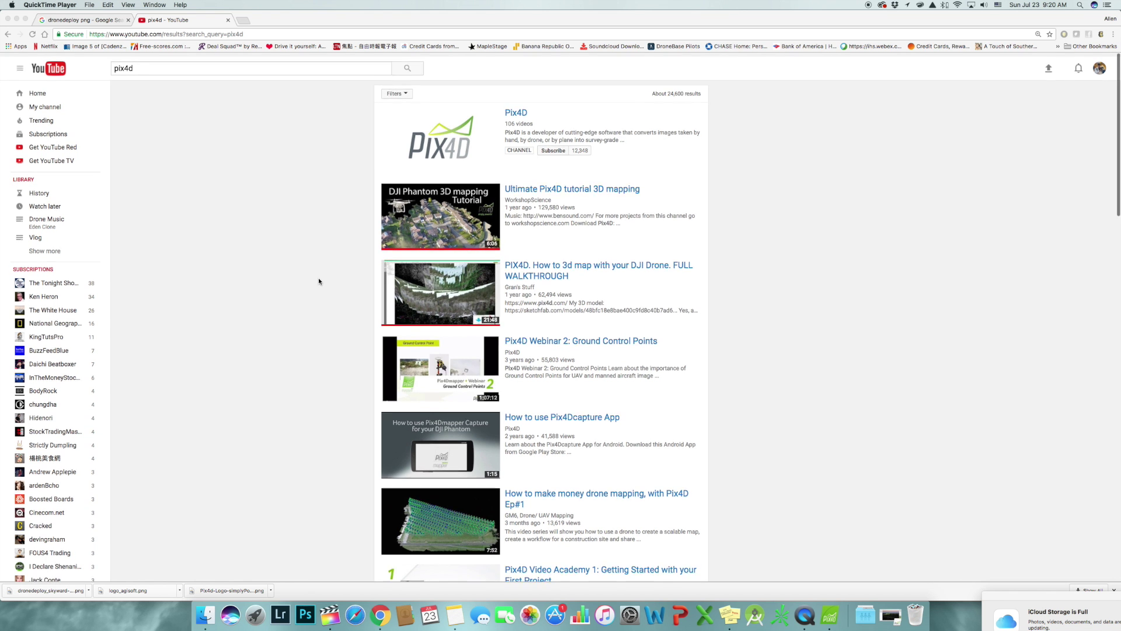
scroll(318, 278, "down", 5)
scroll(317, 278, "up", 5)
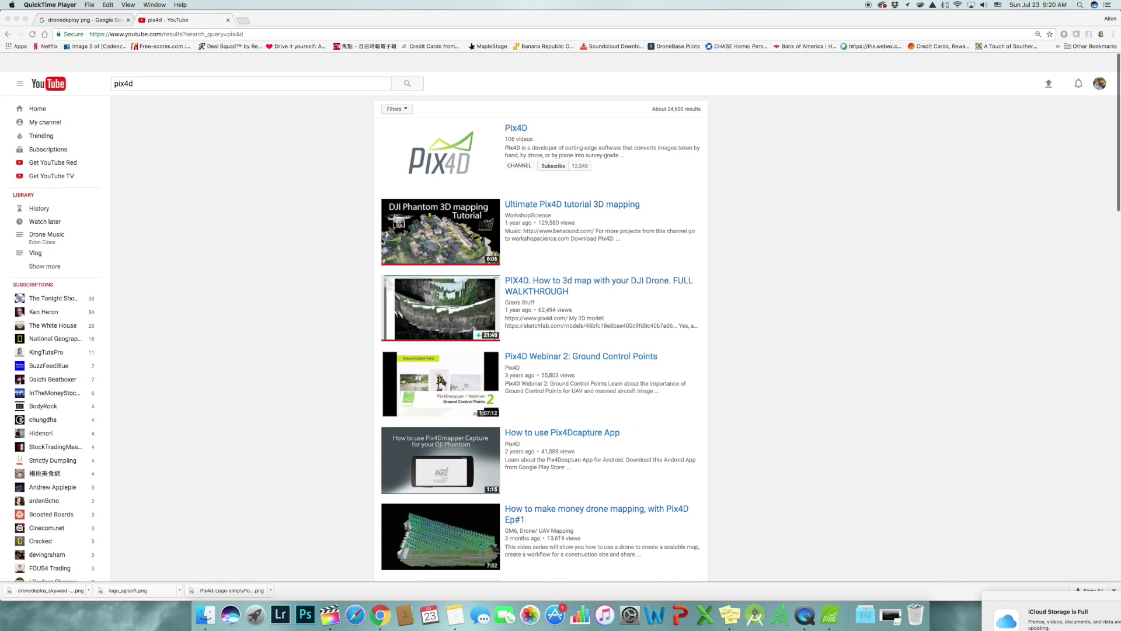
left_click(518, 111)
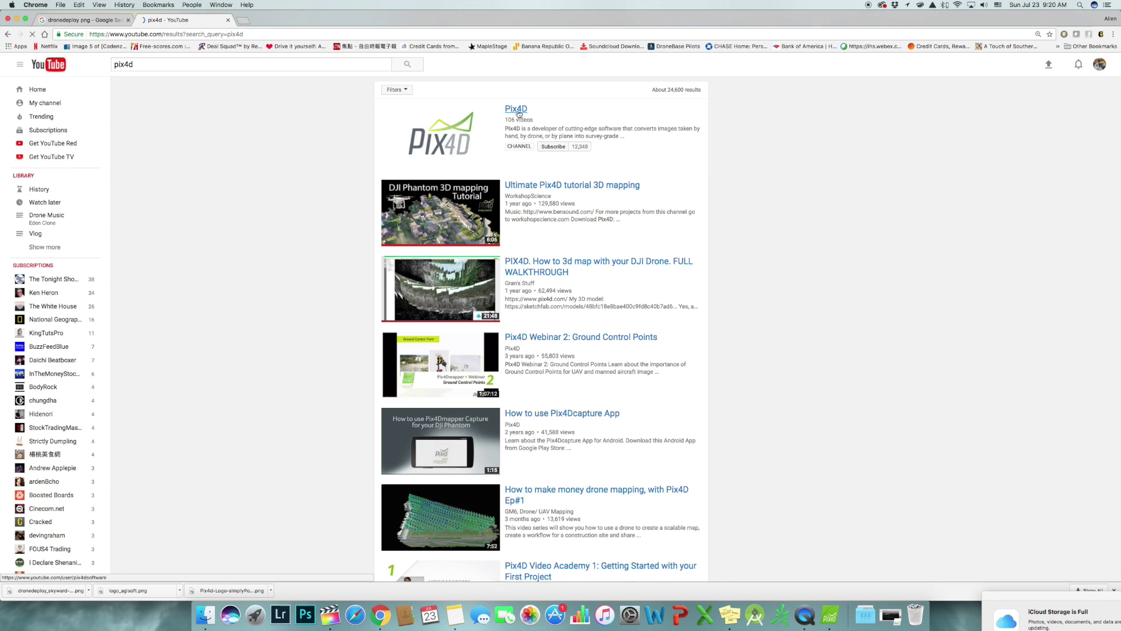
scroll(512, 328, "down", 3)
scroll(512, 329, "down", 5)
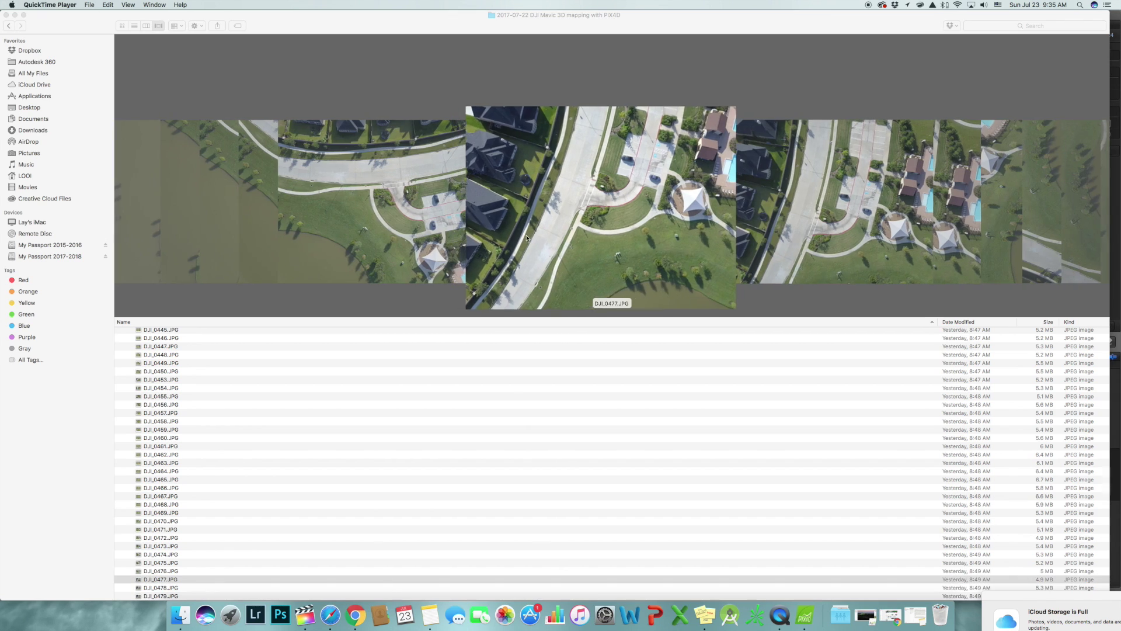
Browse the DJI park, pool and bench photos in Cover Flow, ending on 8.LightPole.
scroll(527, 237, "left", 3)
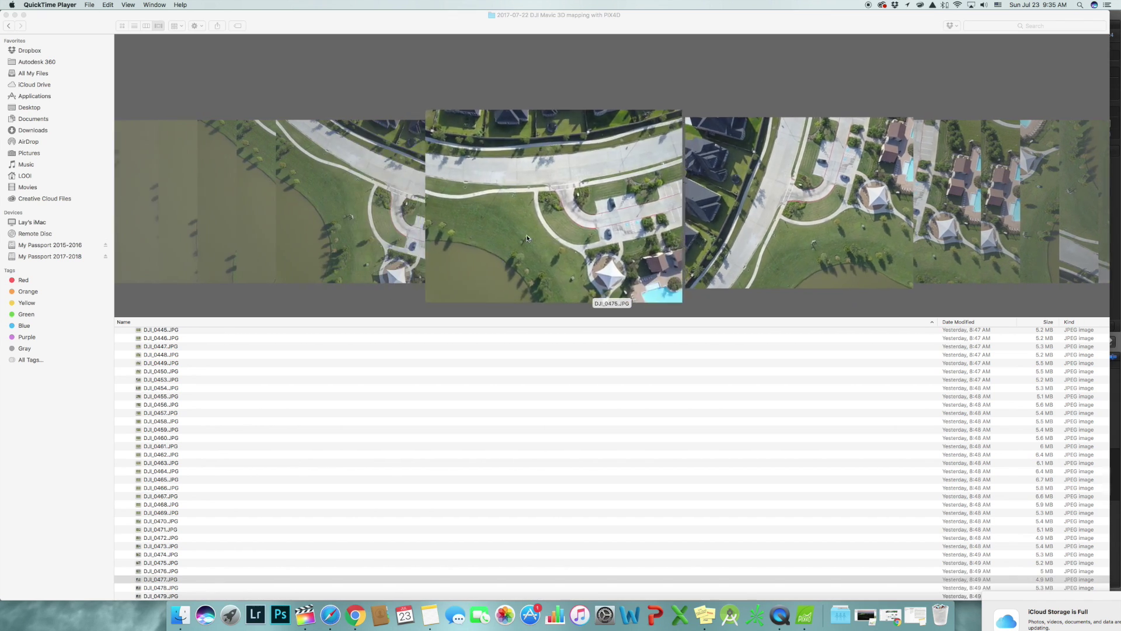
scroll(527, 237, "right", 4)
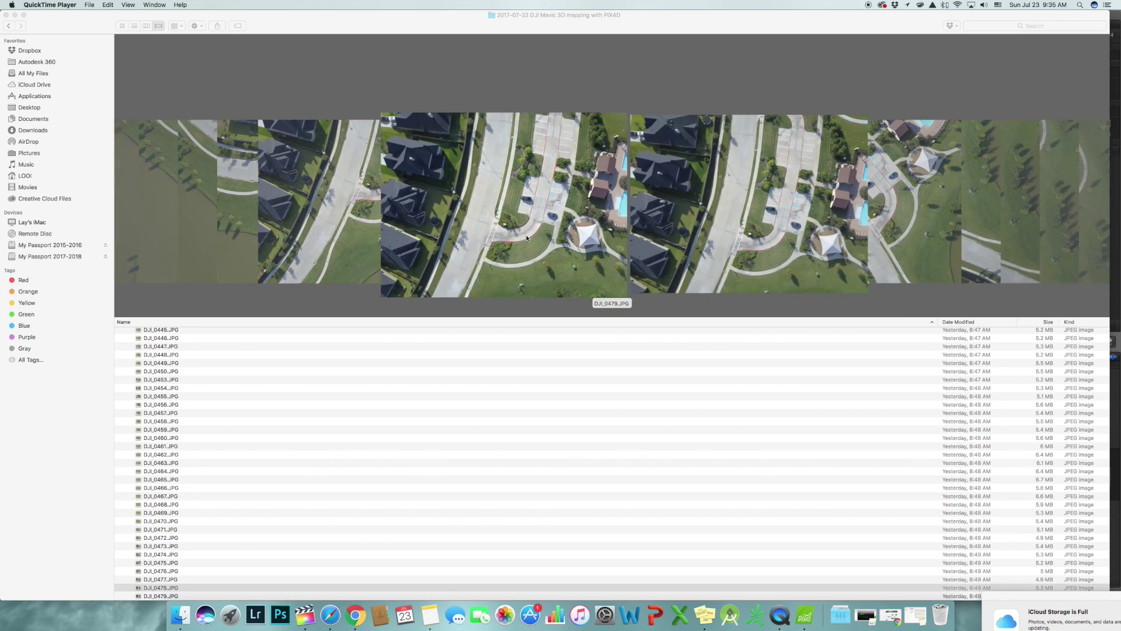
scroll(528, 237, "right", 2)
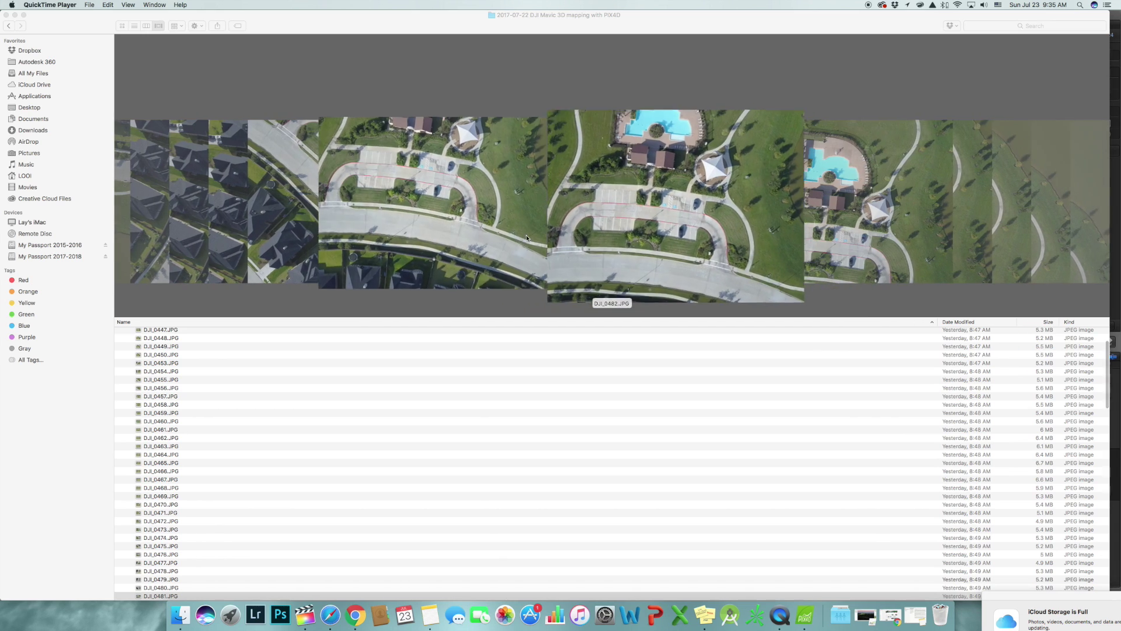
scroll(527, 238, "right", 4)
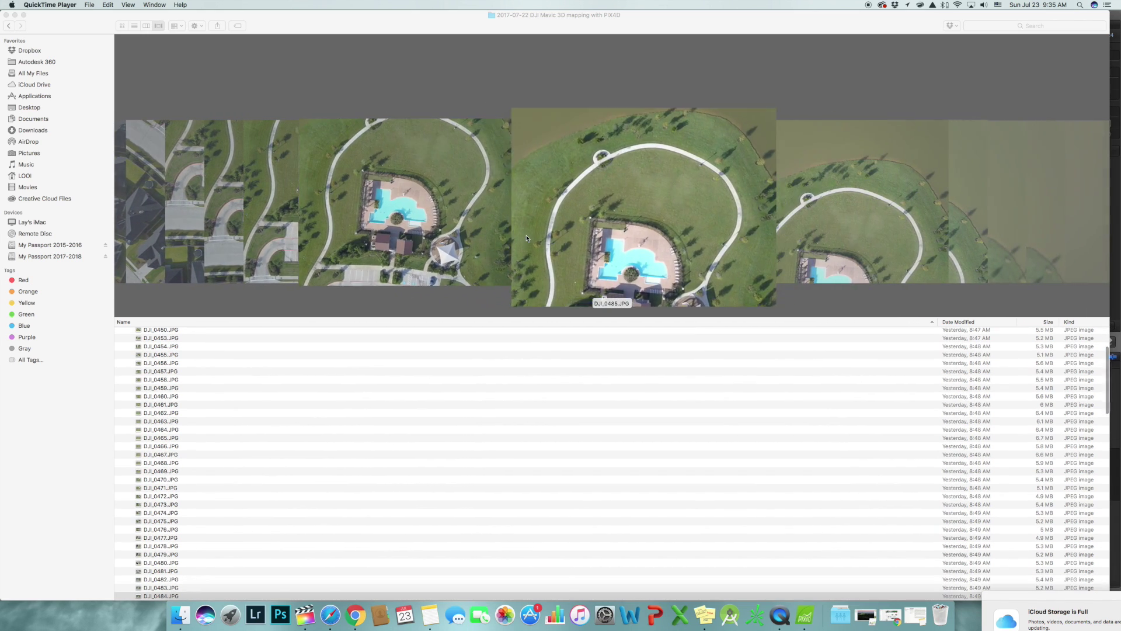
scroll(526, 238, "right", 3)
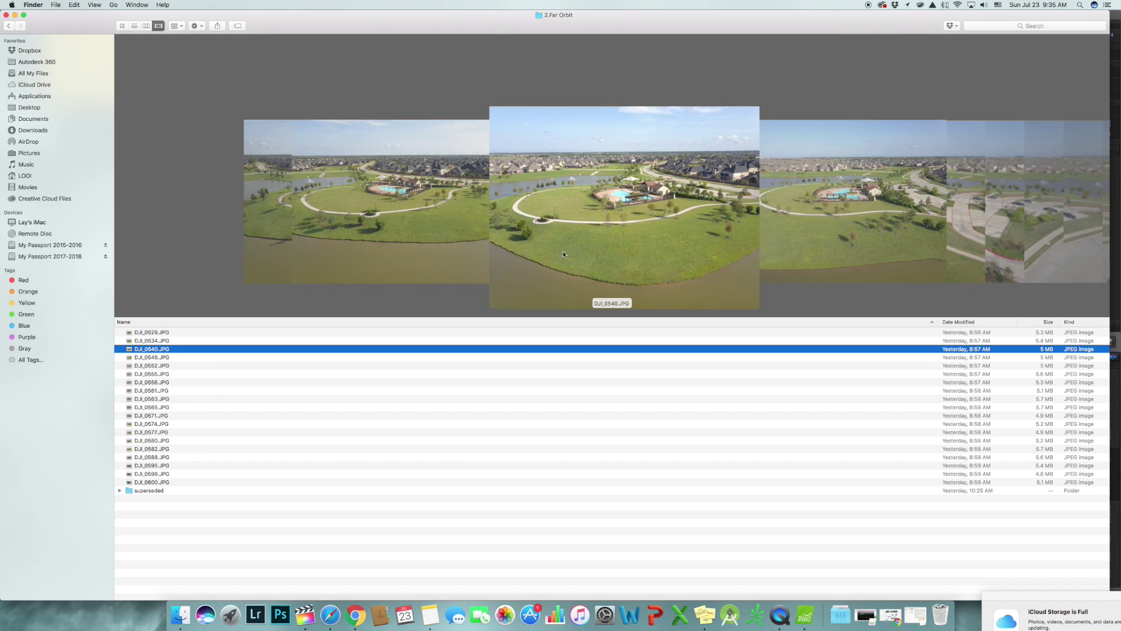
scroll(563, 254, "right", 3)
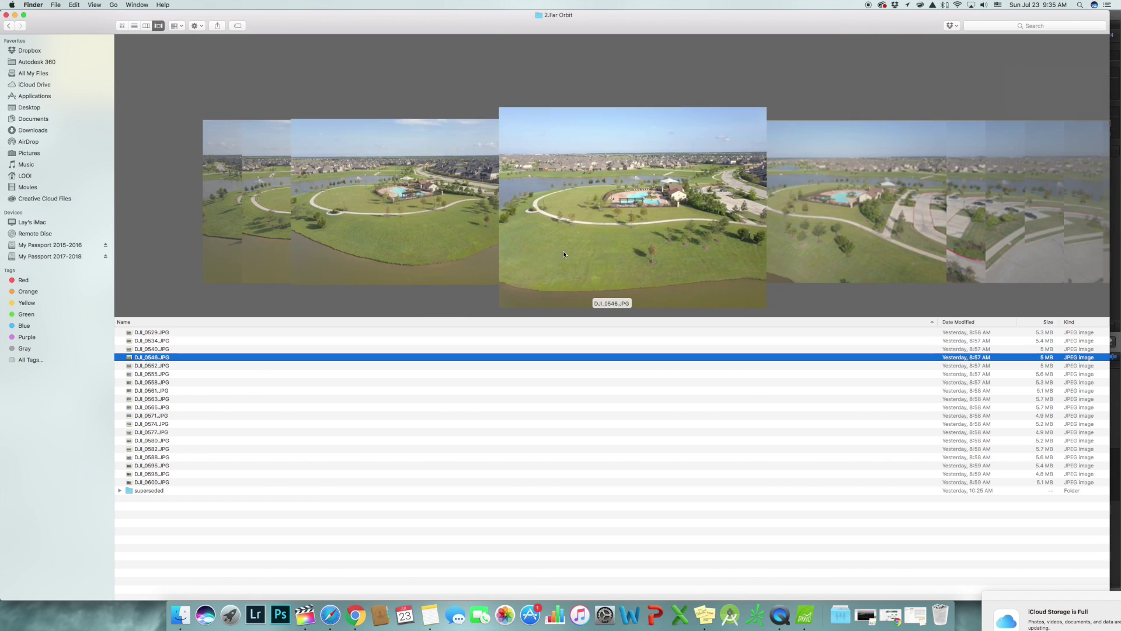
scroll(563, 254, "right", 3)
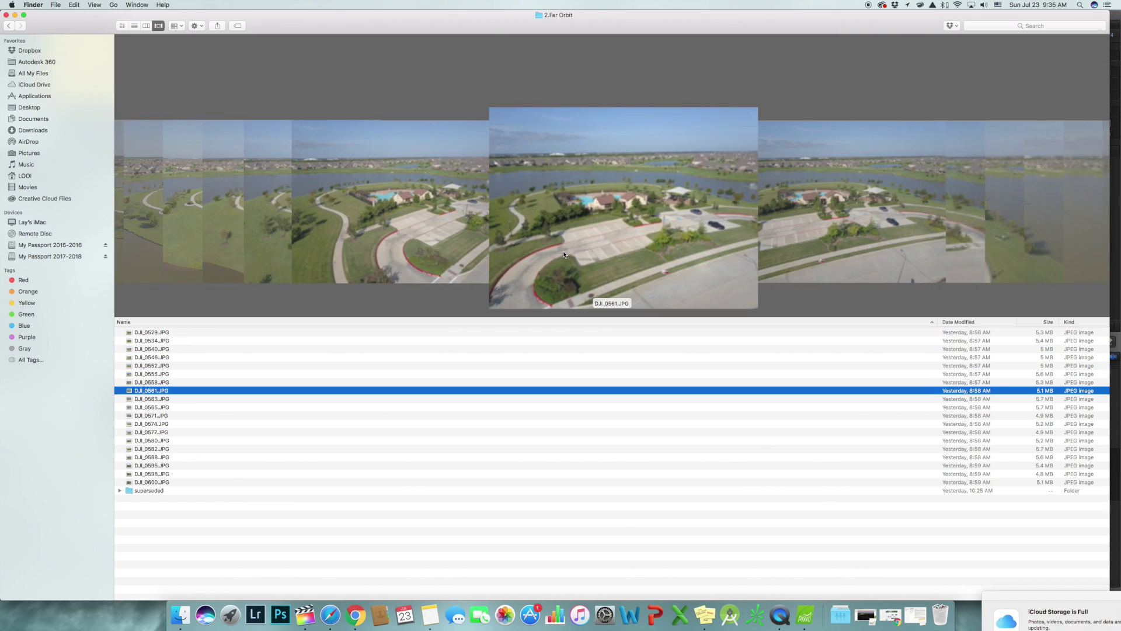
scroll(564, 254, "right", 1)
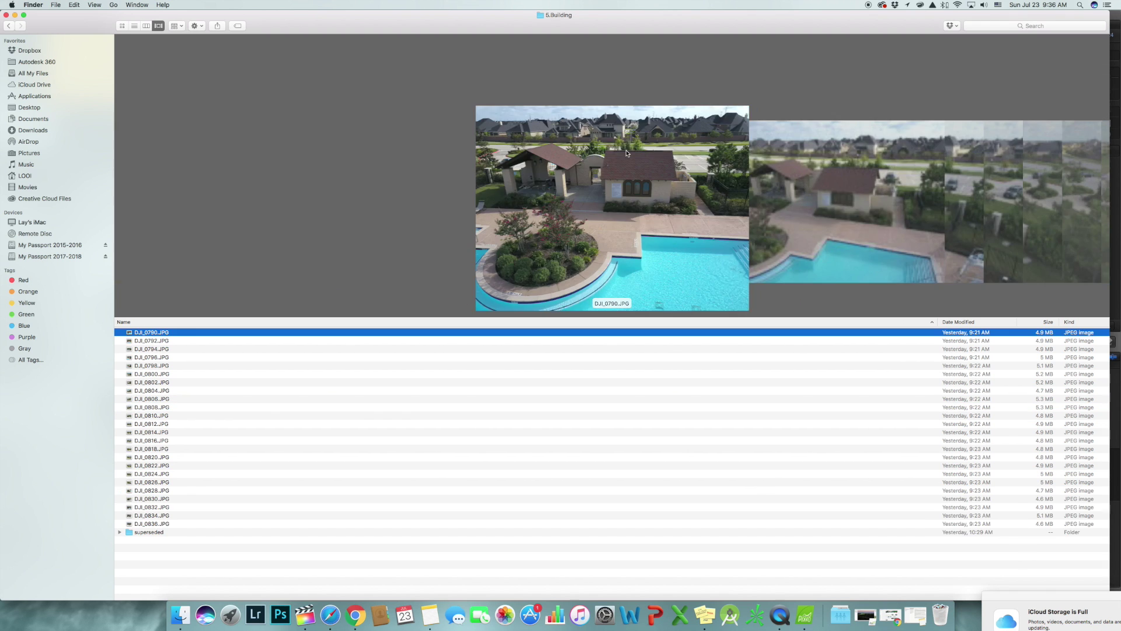
scroll(627, 153, "right", 1)
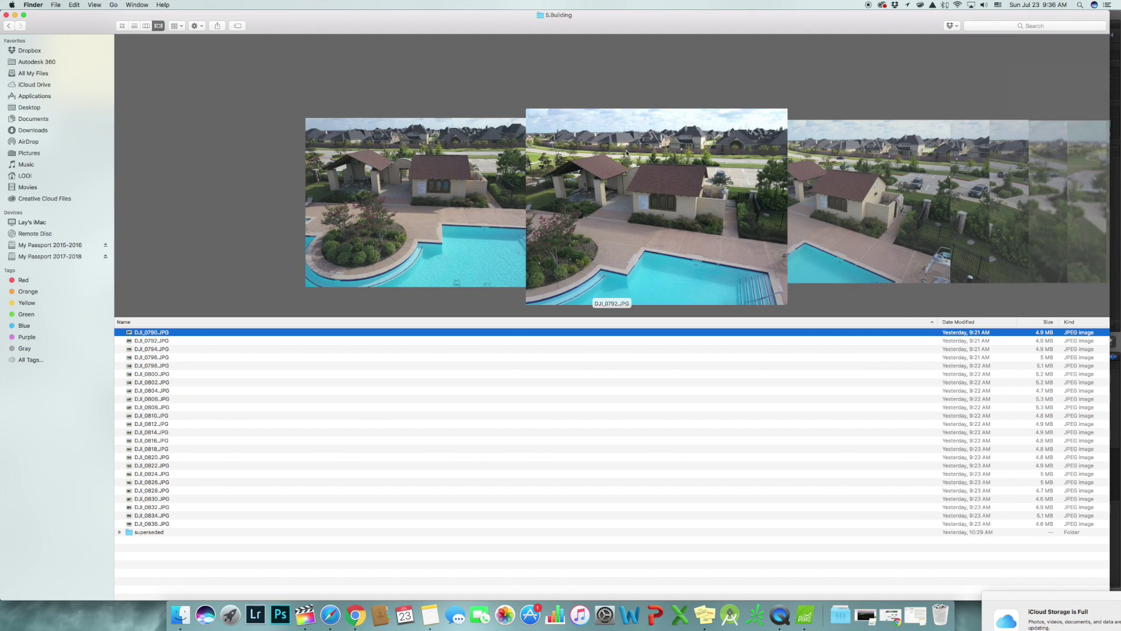
scroll(626, 153, "right", 2)
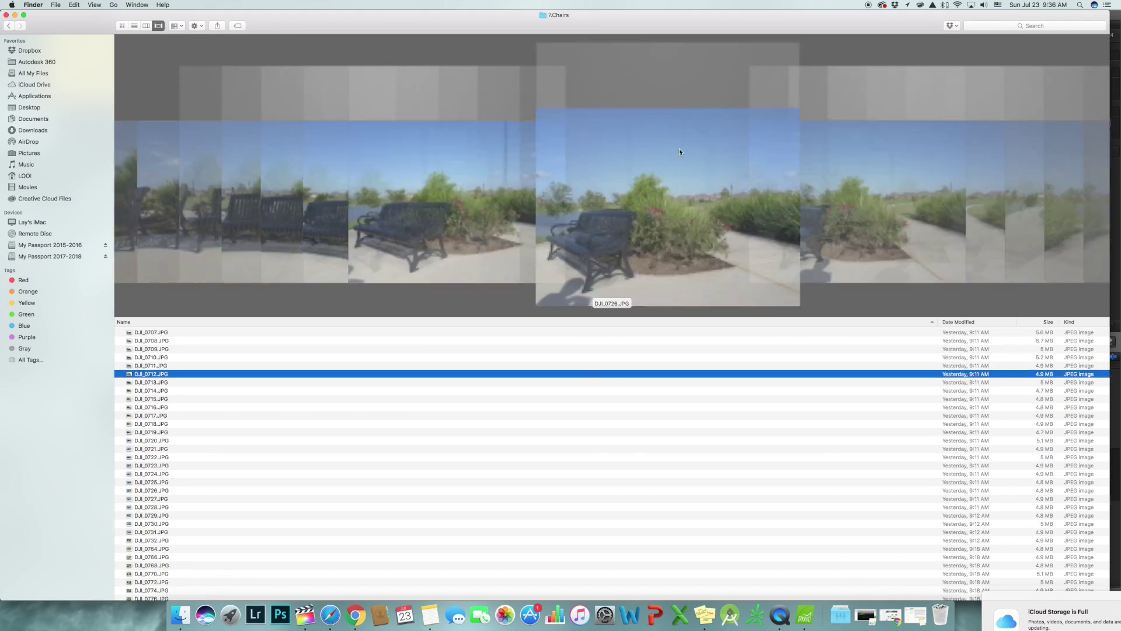
scroll(679, 149, "right", 5)
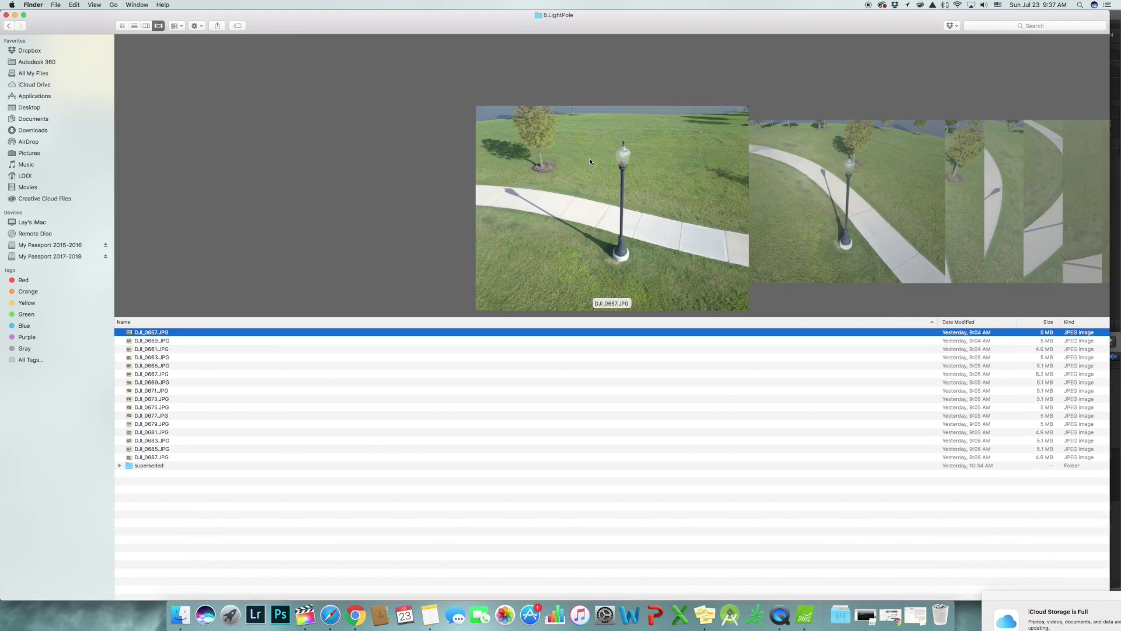
scroll(590, 161, "right", 4)
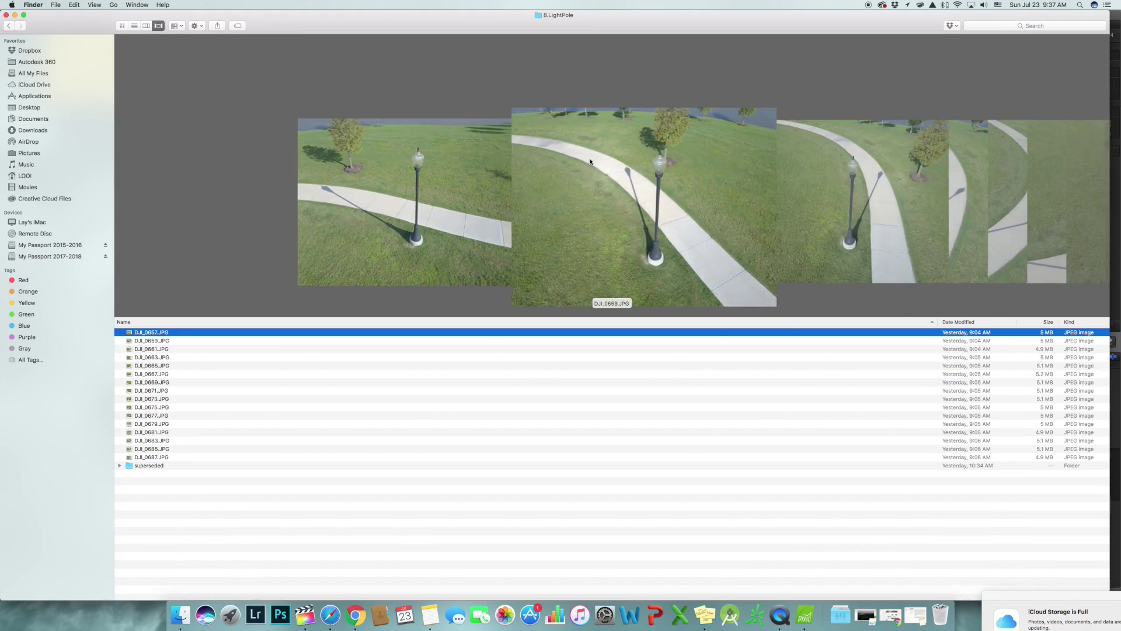
scroll(590, 157, "right", 2)
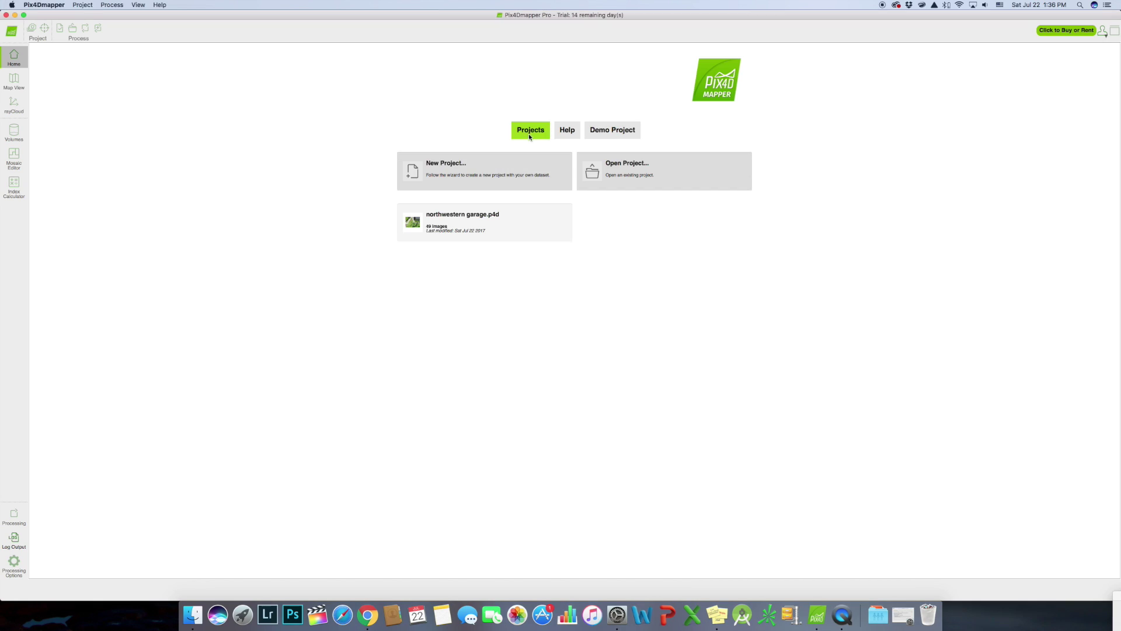
Create project 'test' from all 86 drone images with the output unit set to feet.
left_click(515, 170)
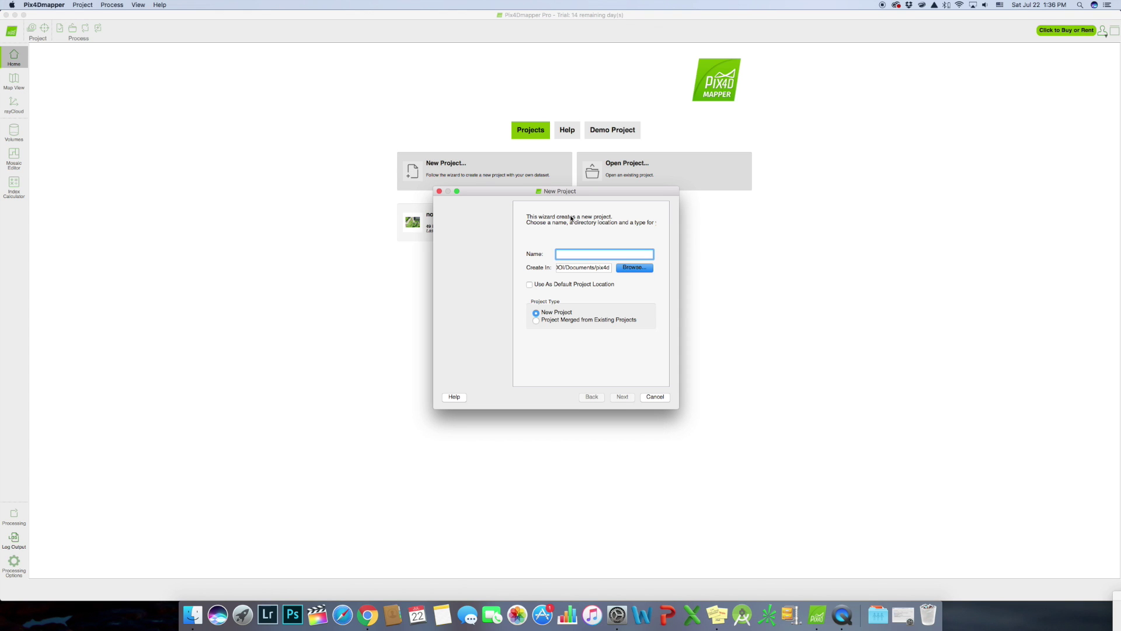
left_click(628, 397)
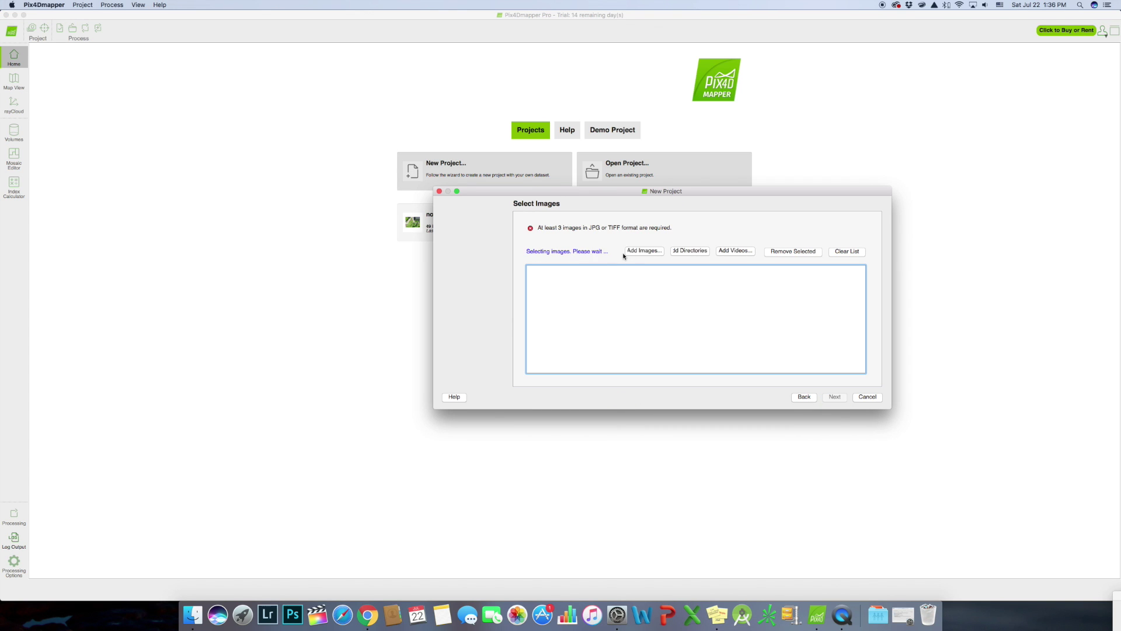
key("super+a")
left_click(856, 470)
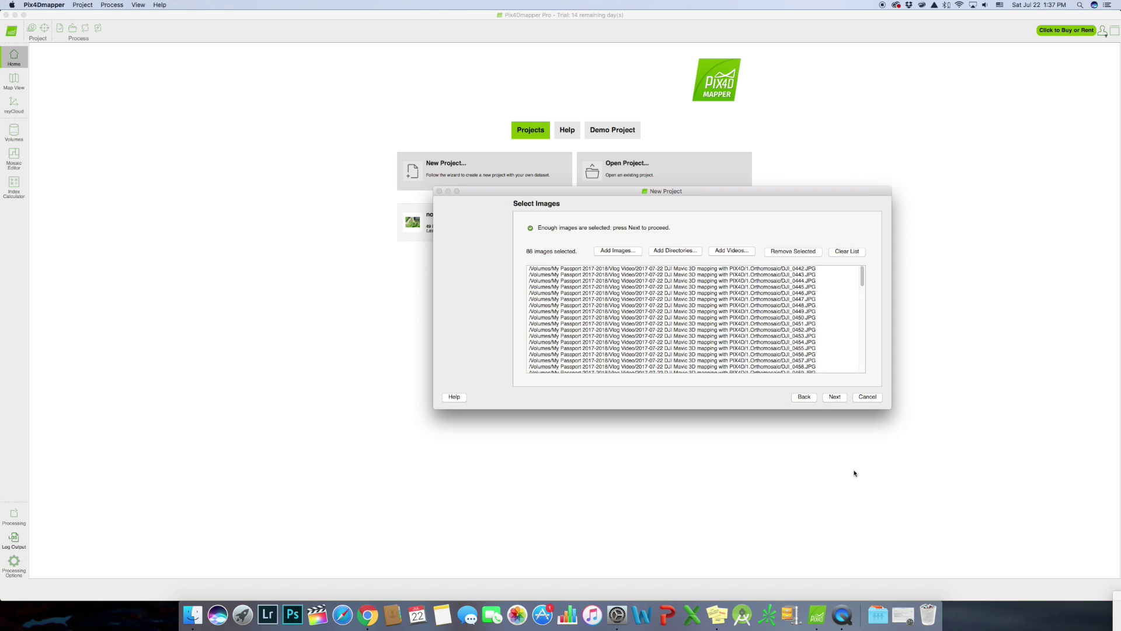
left_click(835, 397)
left_click(838, 408)
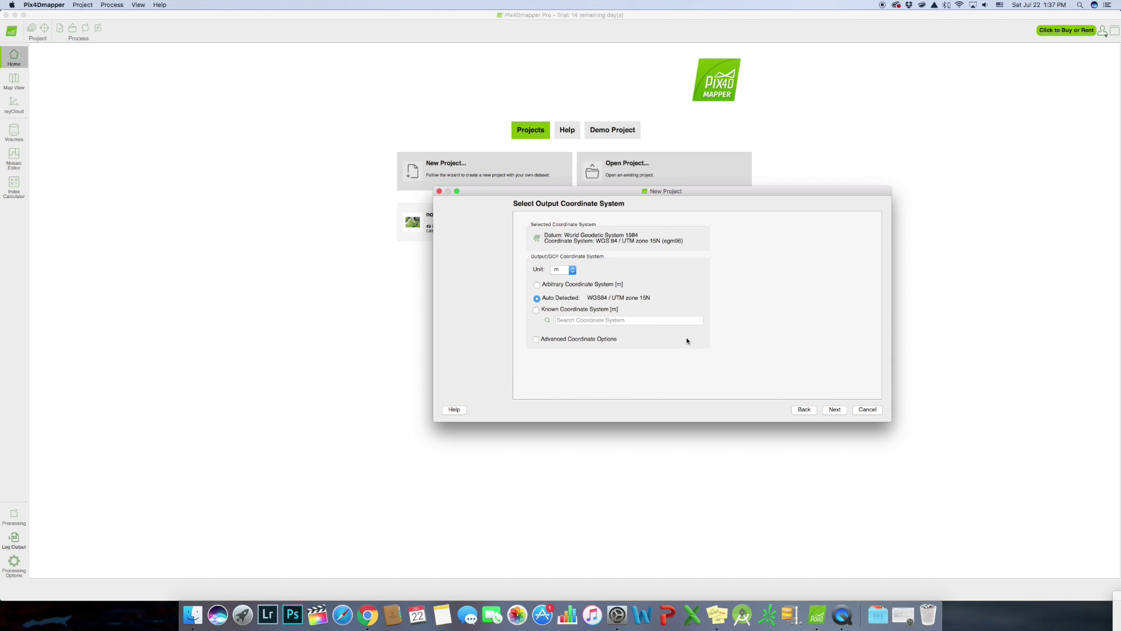
left_click(567, 276)
left_click(835, 410)
left_click(843, 410)
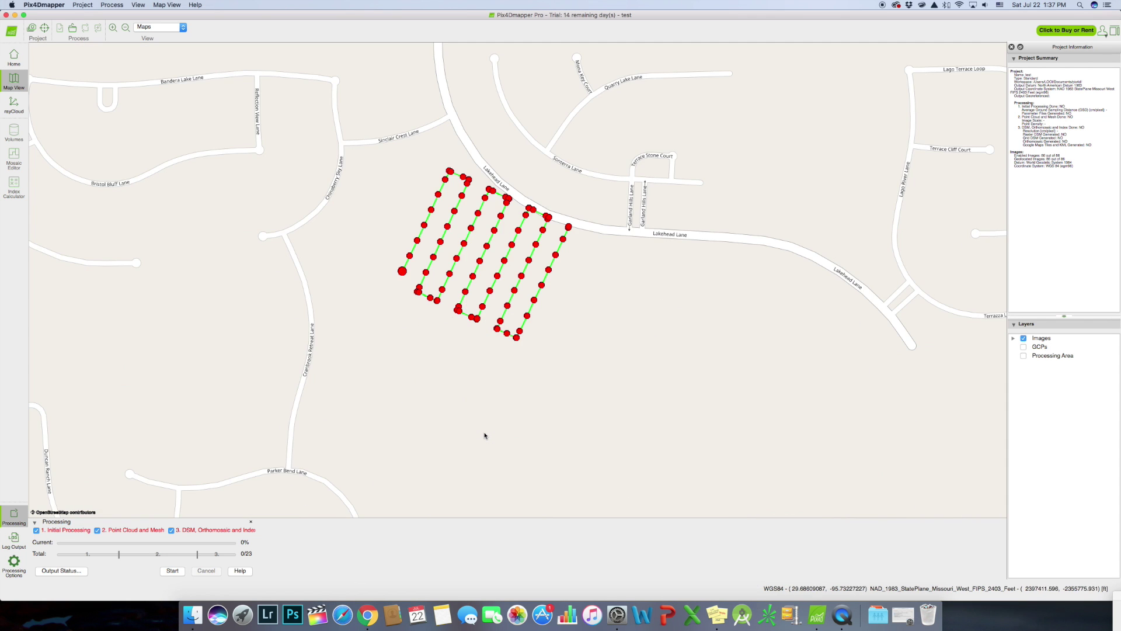
Review the Point Cloud, 3D Textured Mesh and DSM processing options, then accept them.
scroll(484, 436, "down", 1)
left_click_drag(484, 436, 502, 352)
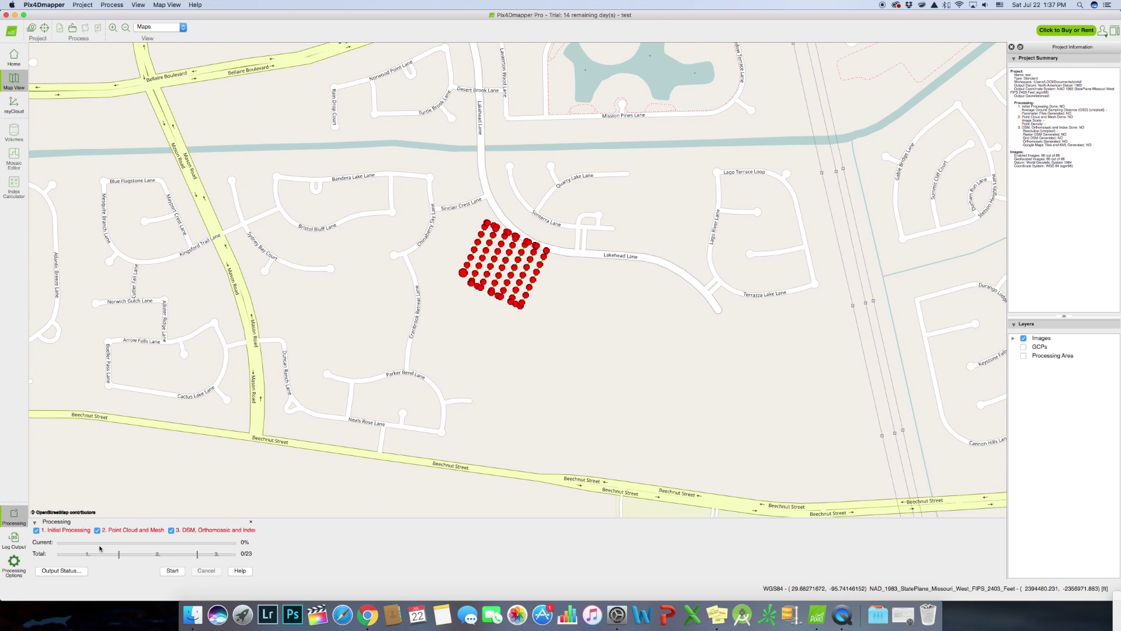
left_click(14, 562)
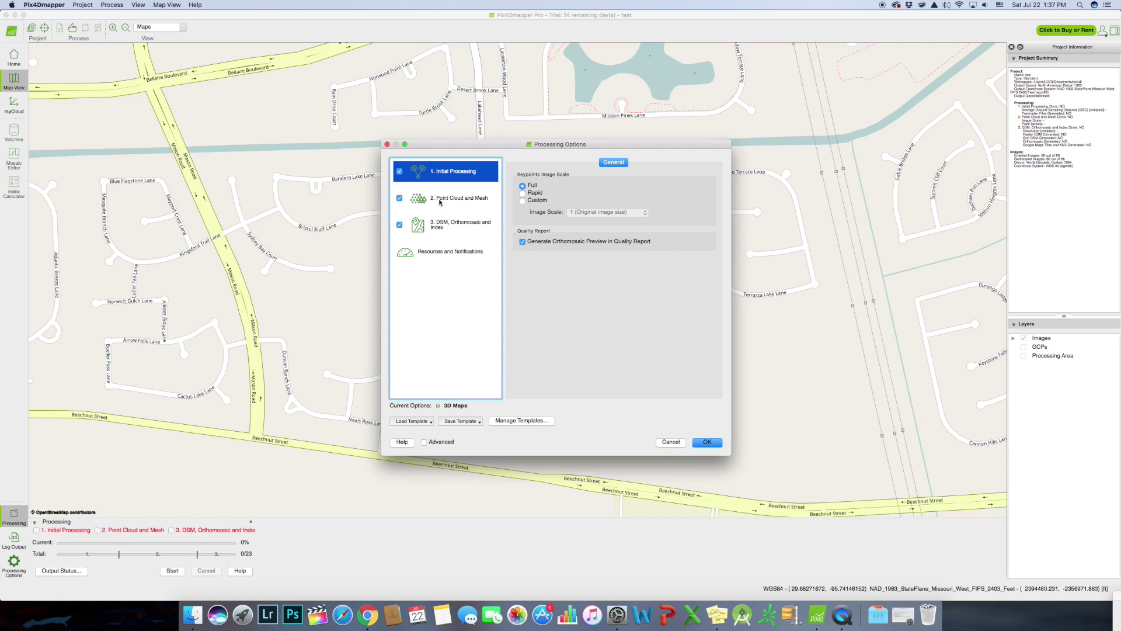
left_click(467, 199)
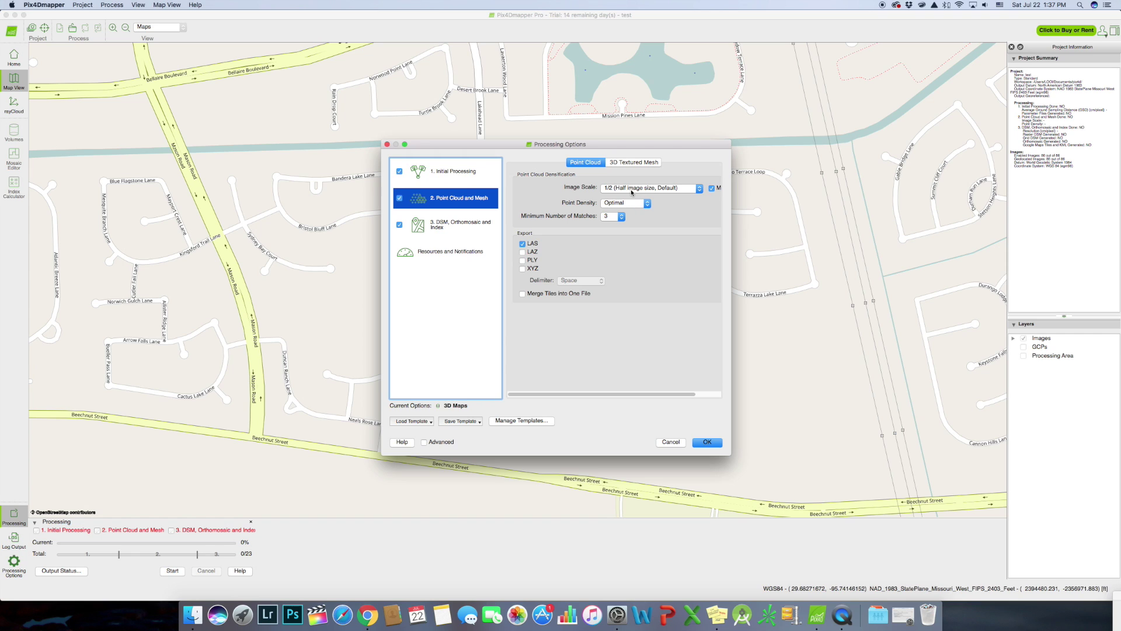
left_click(629, 162)
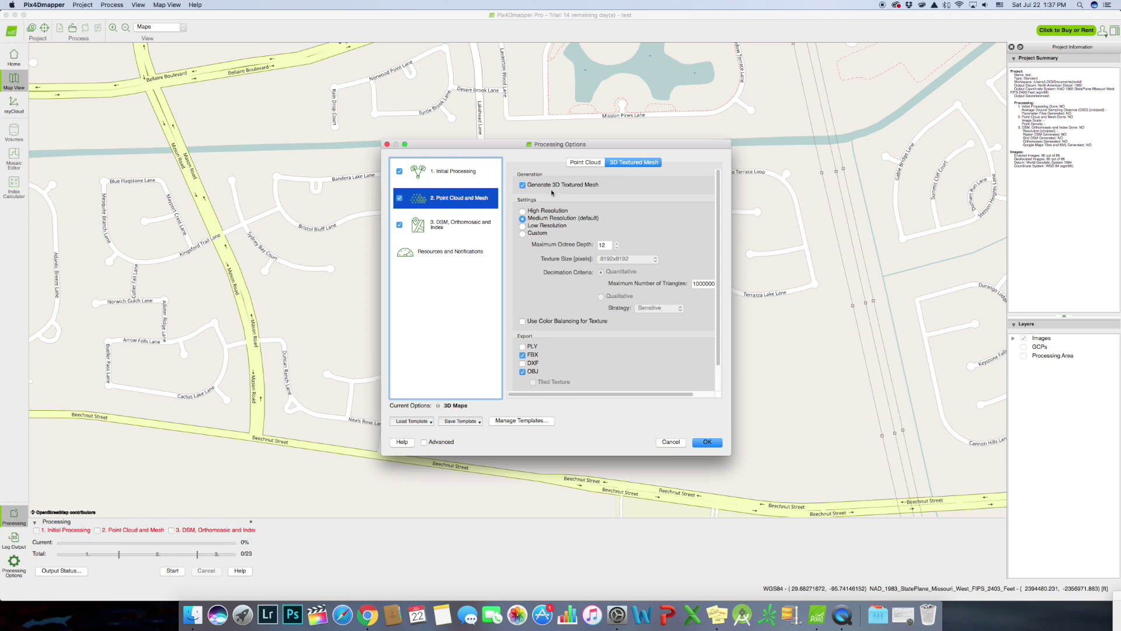
left_click(585, 163)
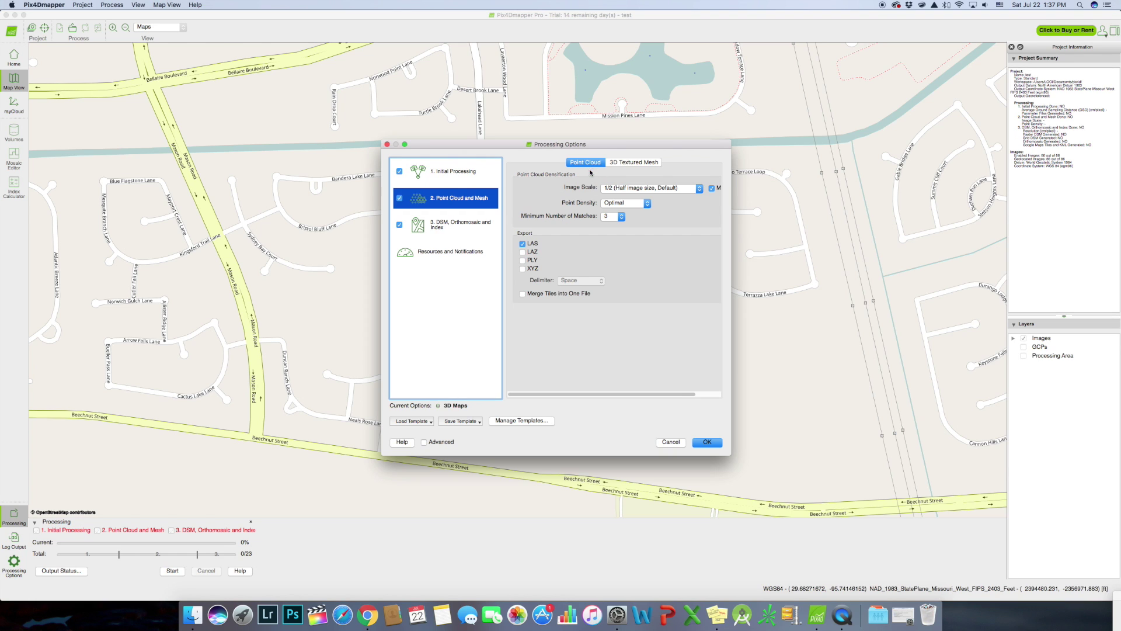
left_click(465, 228)
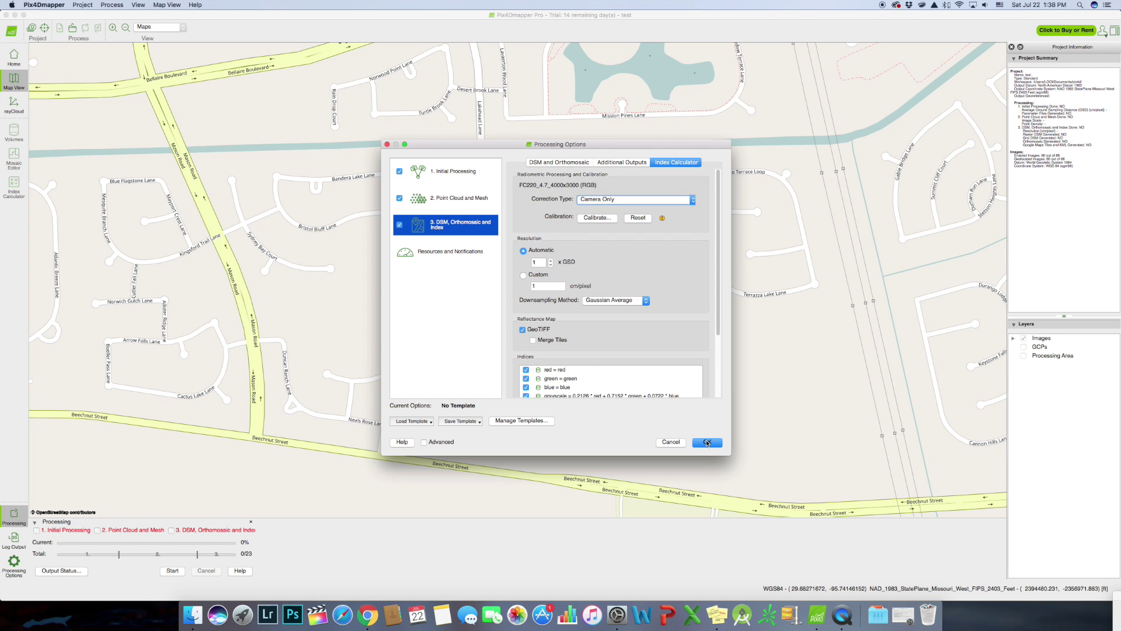
left_click(706, 442)
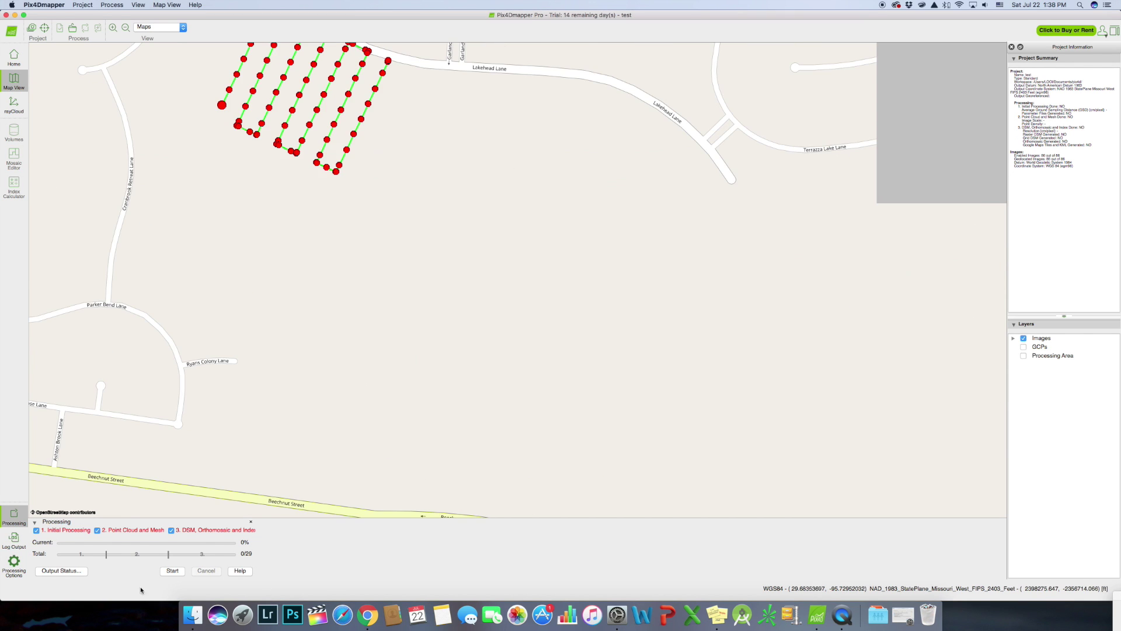
Start processing with all three steps enabled and let the 29 tasks finish.
left_click(494, 563)
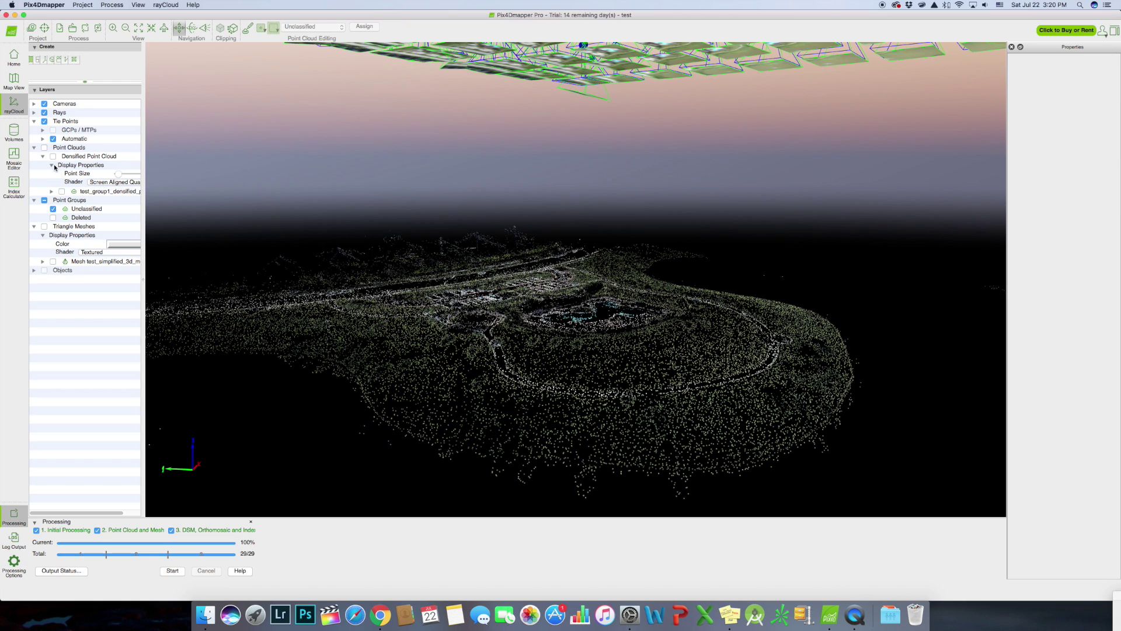
Turn on the Point Clouds layer and orbit the dense coloured cloud of the park and pool.
left_click(44, 148)
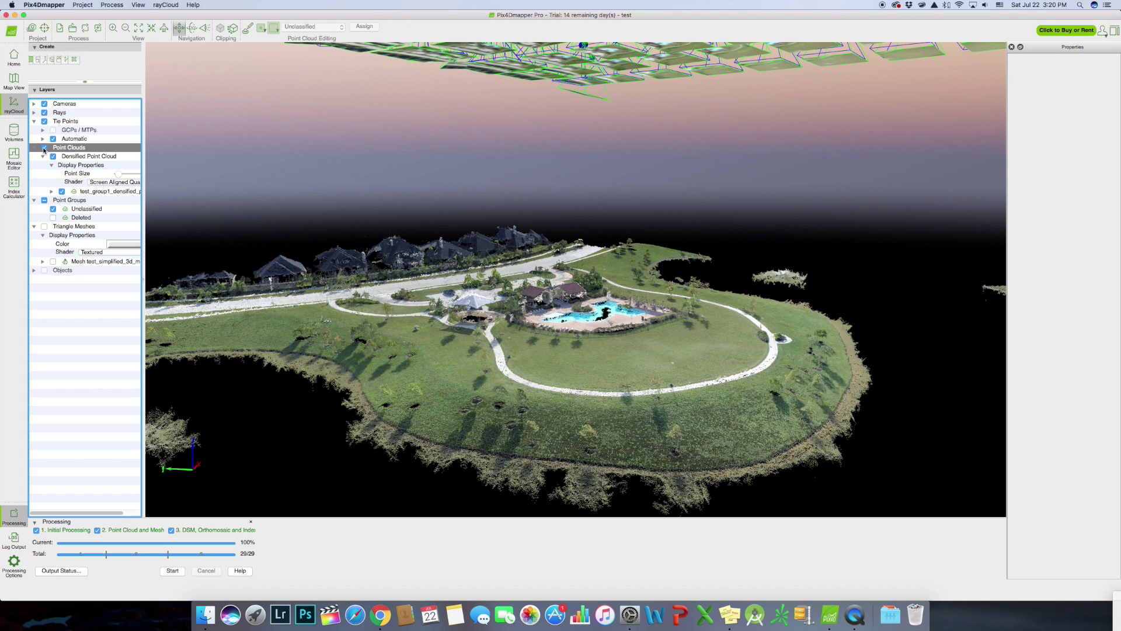
left_click_drag(405, 296, 531, 320)
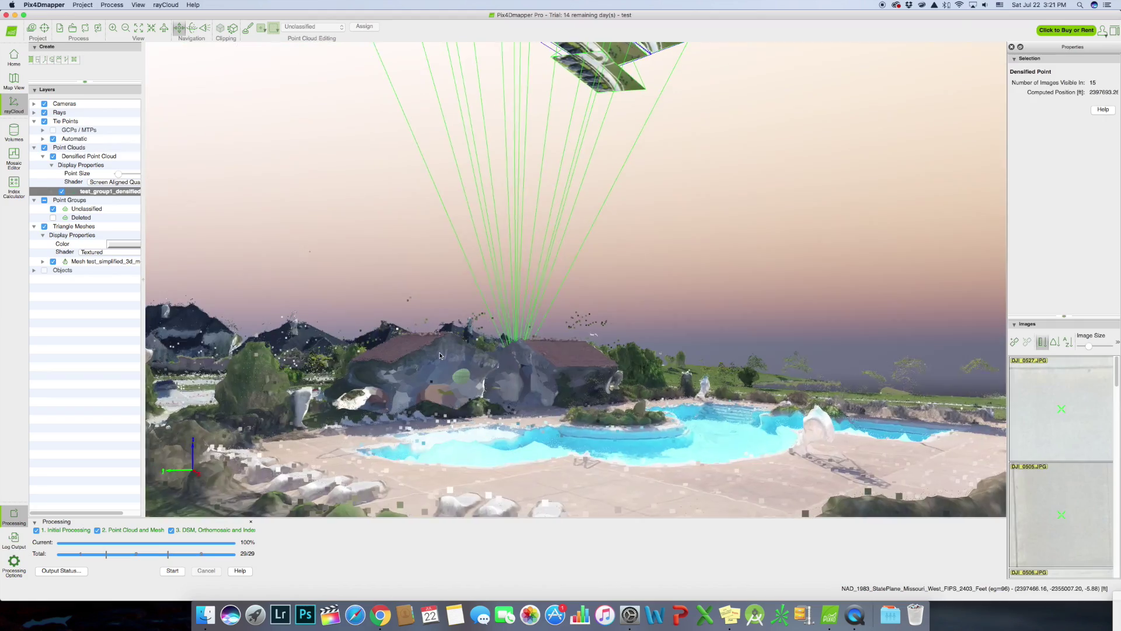
left_click_drag(441, 356, 472, 367)
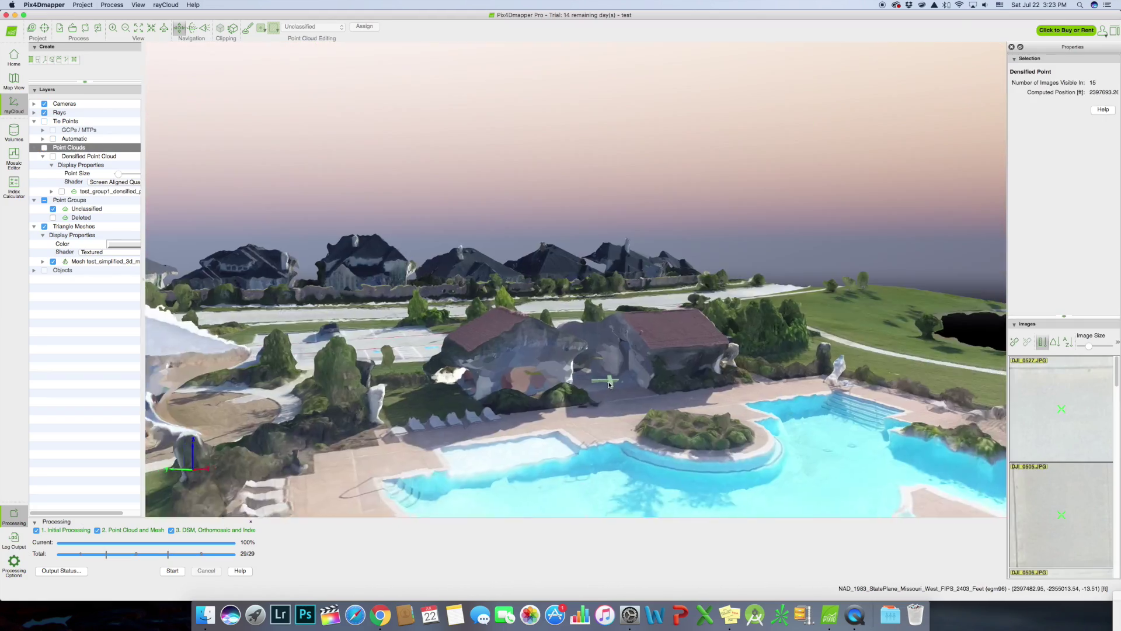
left_click_drag(579, 403, 639, 408)
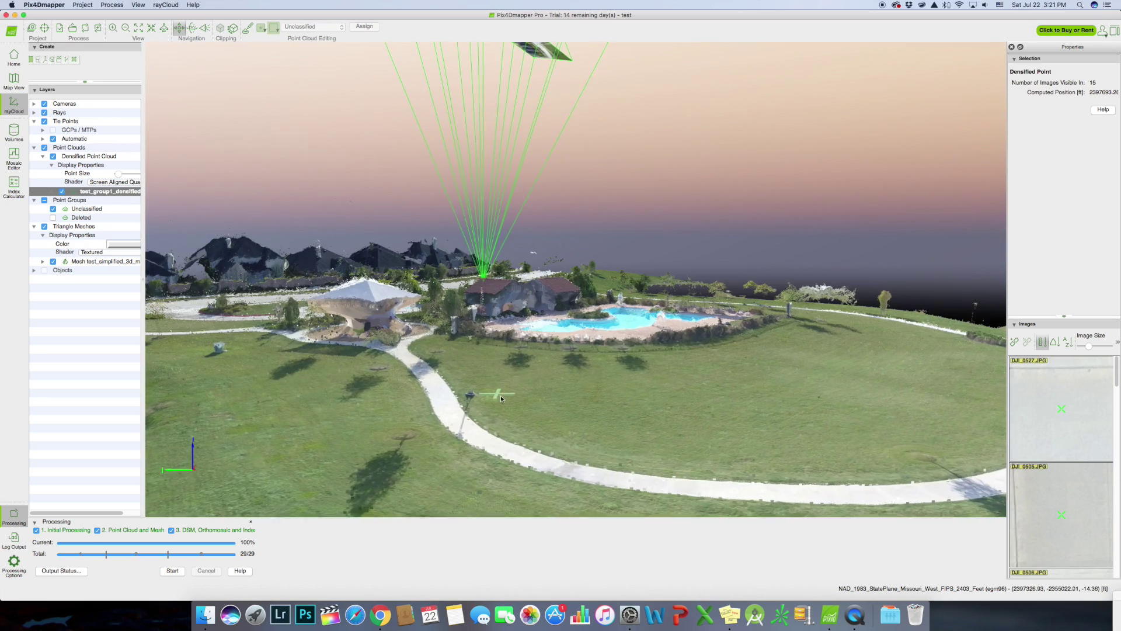
left_click_drag(500, 395, 569, 431)
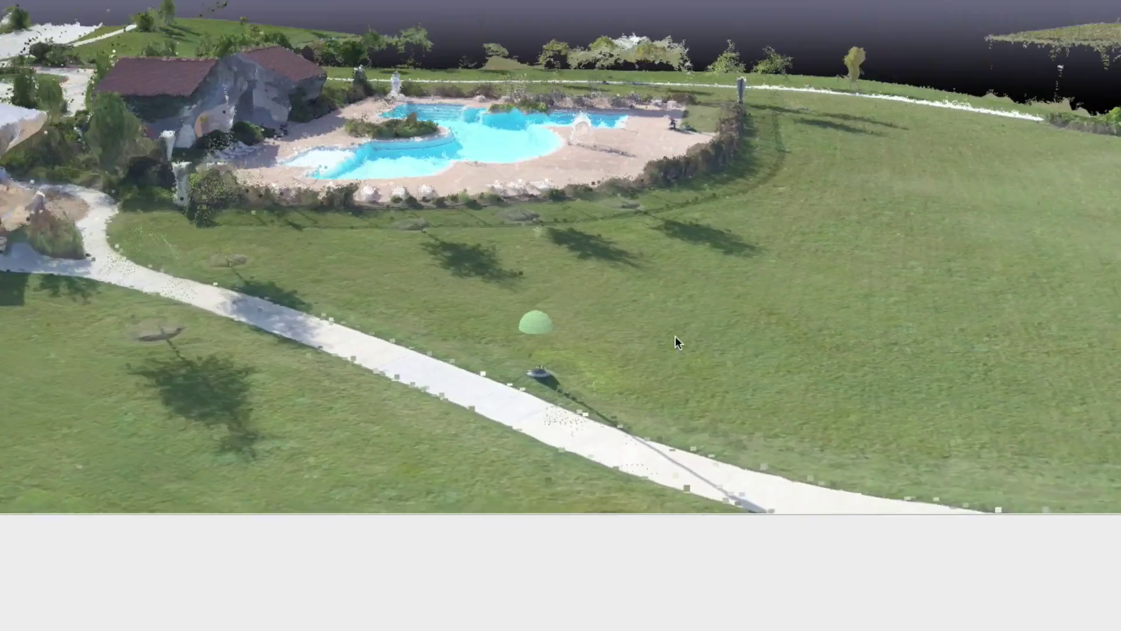
left_click_drag(675, 342, 576, 373)
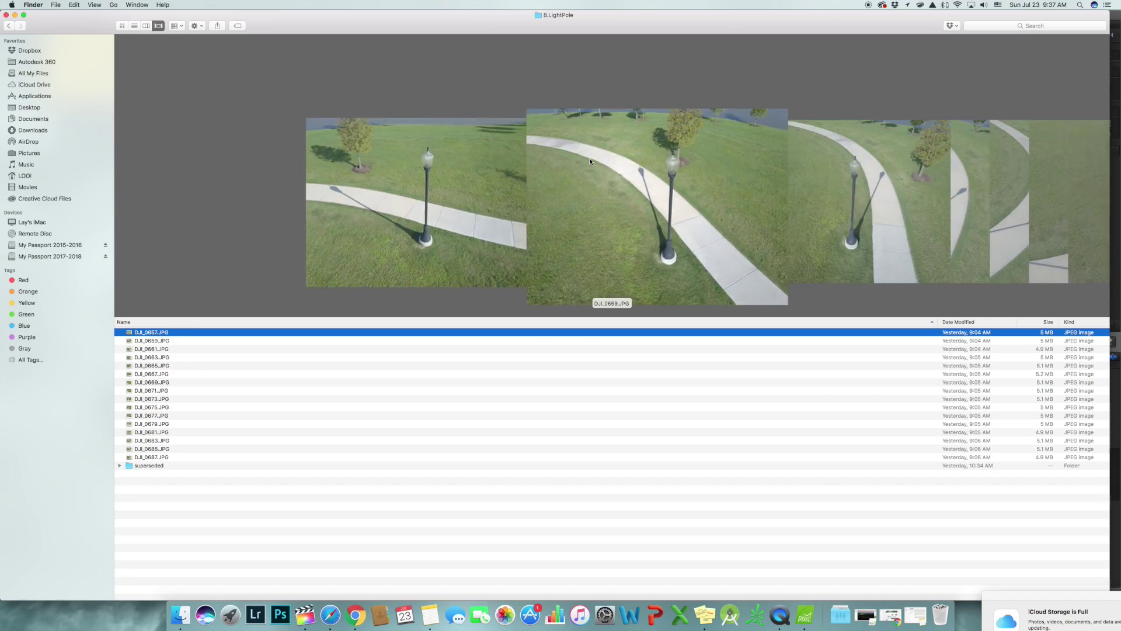
Bring up the test4 light pole project and view its lamppost point cloud.
key("Down")
key("Down")
key("Down")
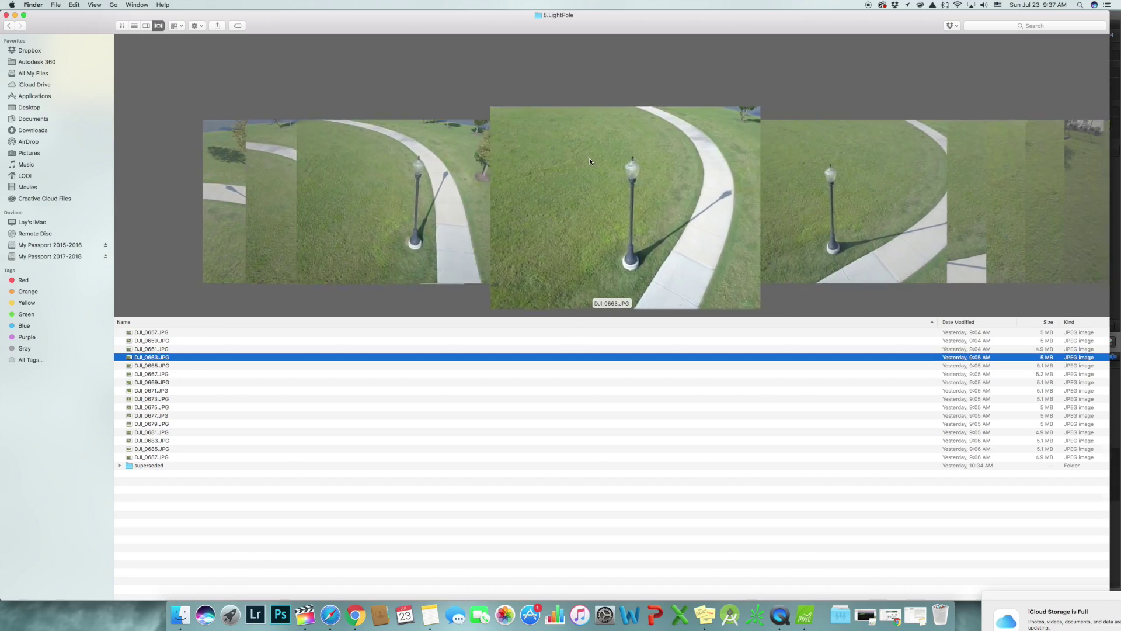
key("Down")
key("Down")
key("Down")
key("Down")
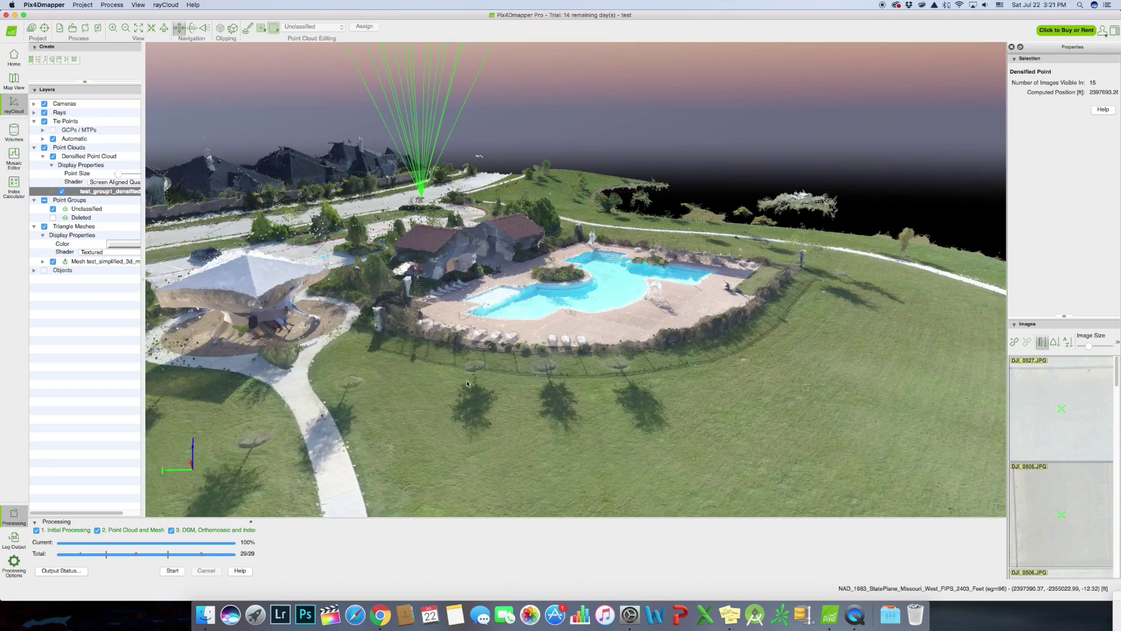
left_click_drag(468, 383, 508, 343)
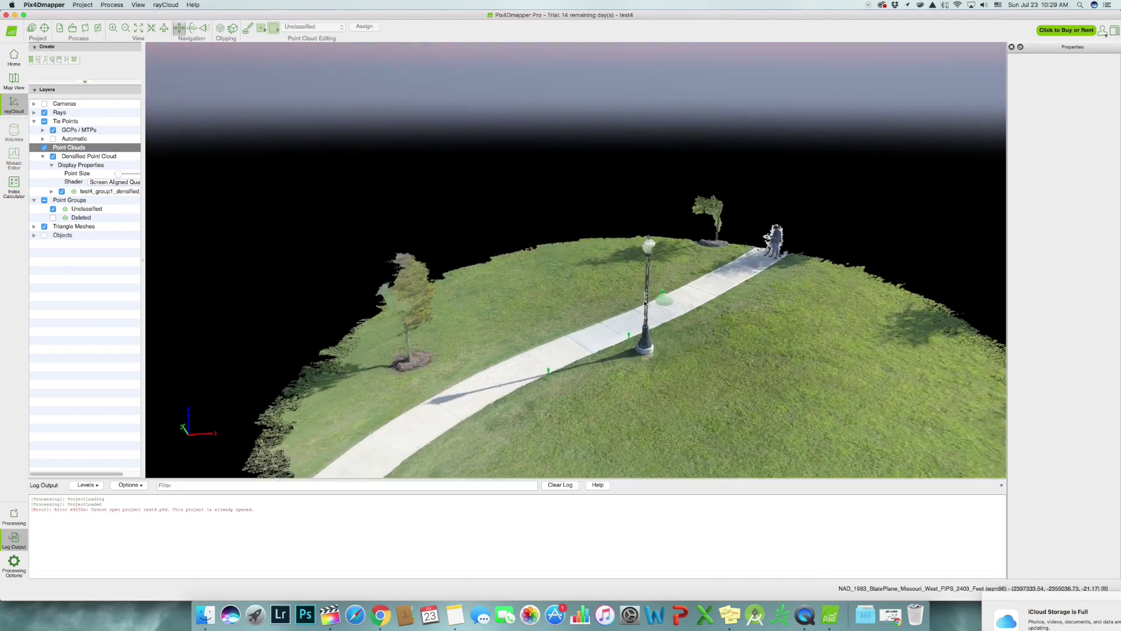
Orbit the test4 cloud, then zoom and orbit the t1t4 textured mesh around the lamp post.
left_click_drag(575, 298, 676, 238)
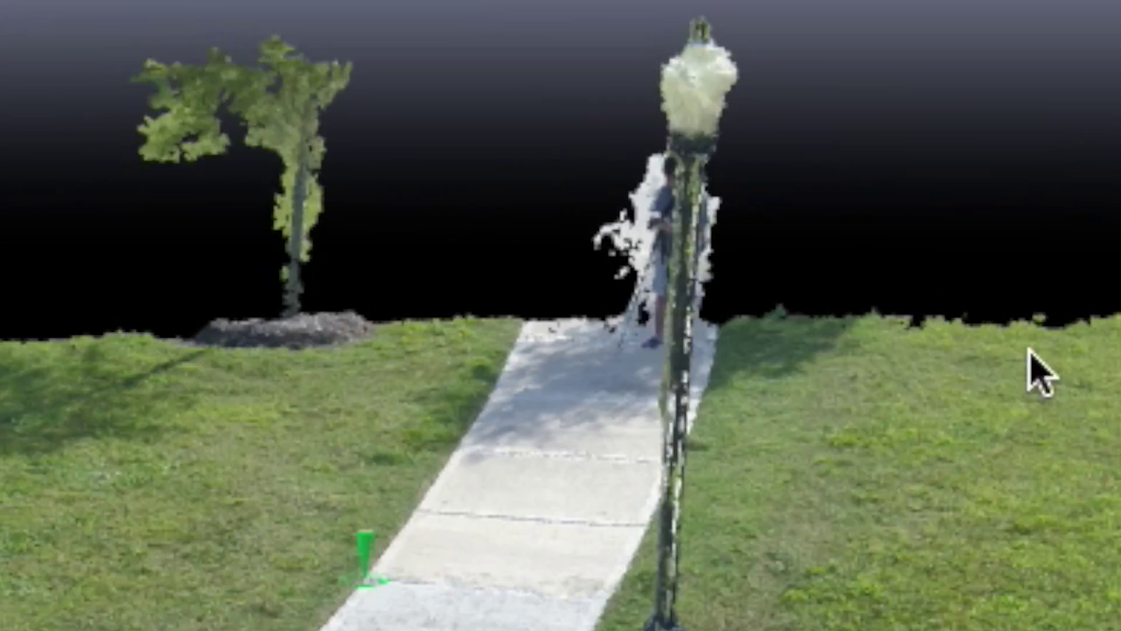
left_click_drag(1029, 370, 498, 219)
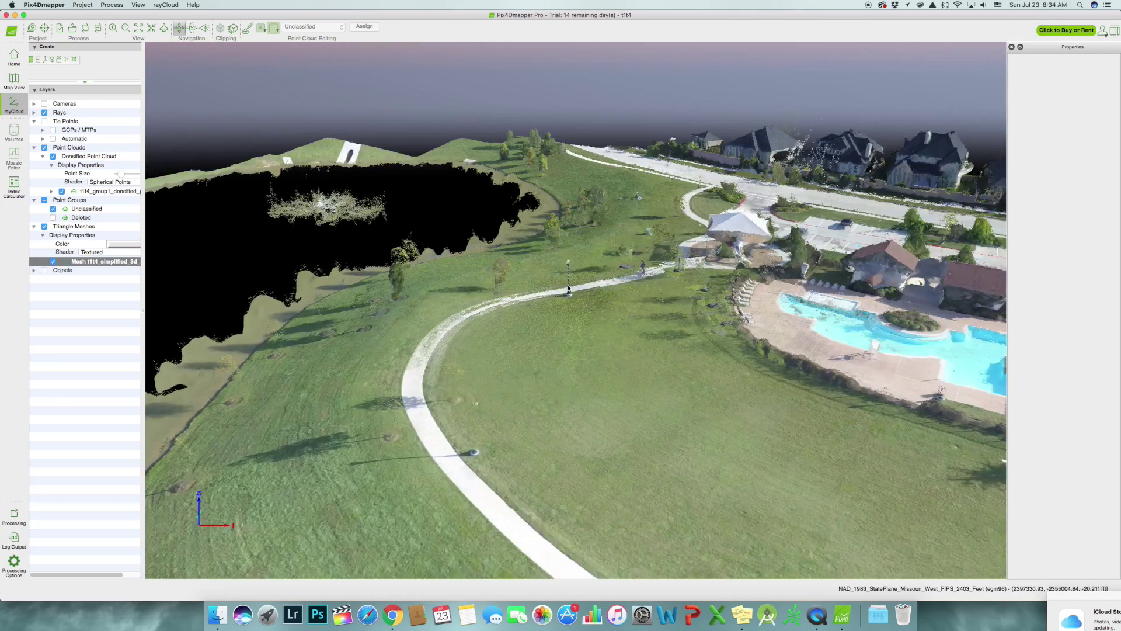
scroll(571, 286, "up", 3)
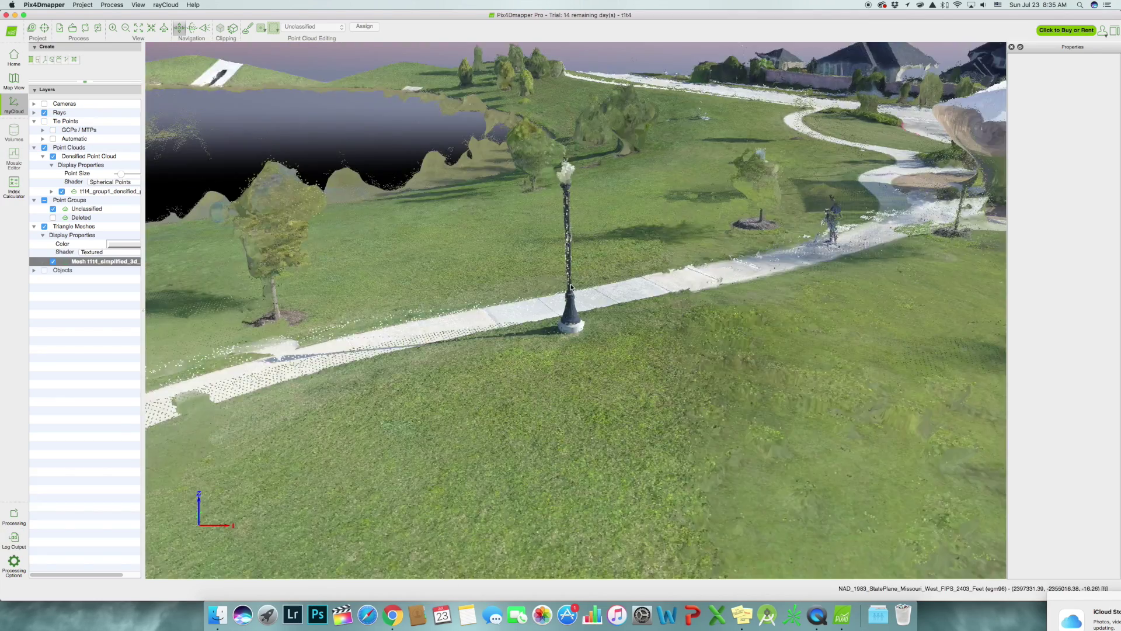
mouse_move(570, 289)
left_mouse_down()
mouse_move(713, 289)
mouse_move(581, 297)
left_mouse_up()
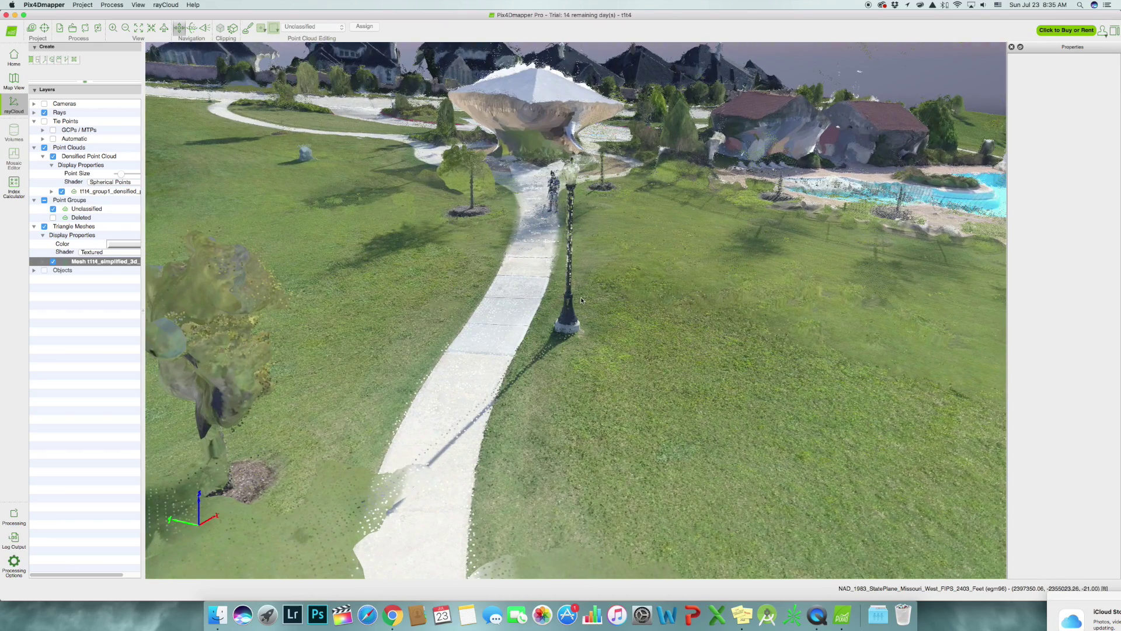
left_click_drag(687, 308, 626, 243)
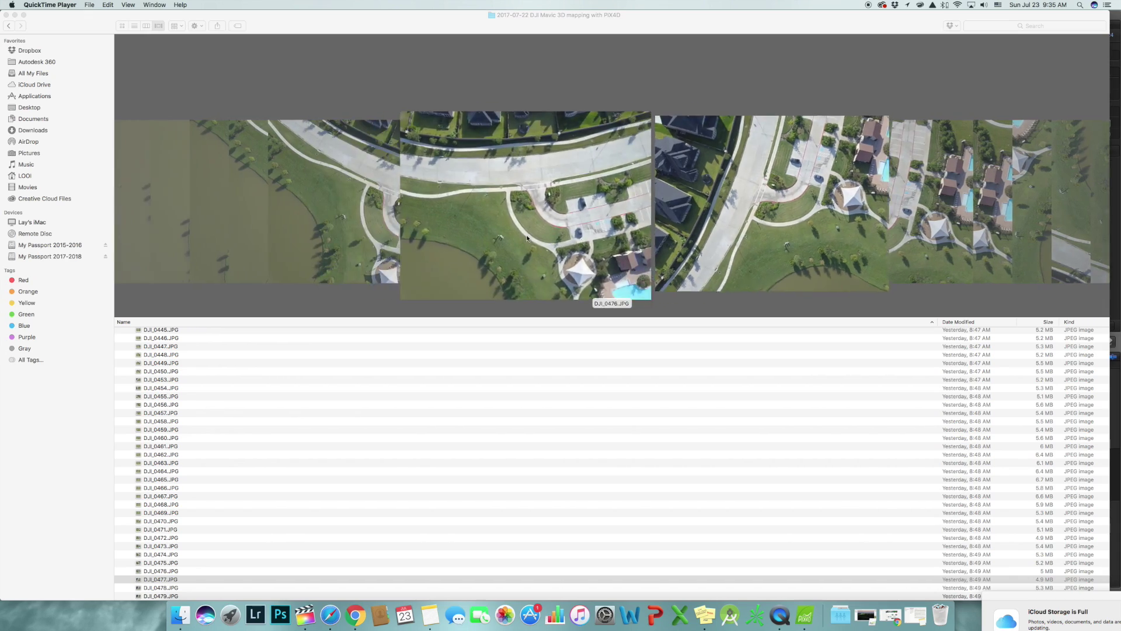
scroll(527, 238, "right", 5)
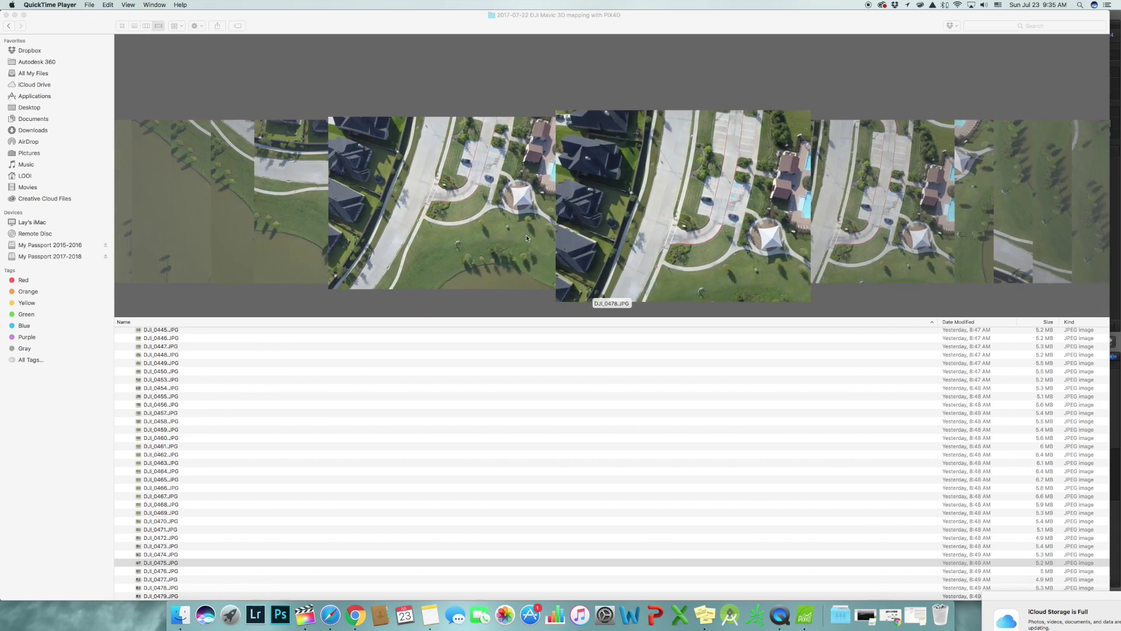
Browse the 5.Building side photos of the pool building, then orbit the building in rayCloud.
scroll(527, 238, "right", 3)
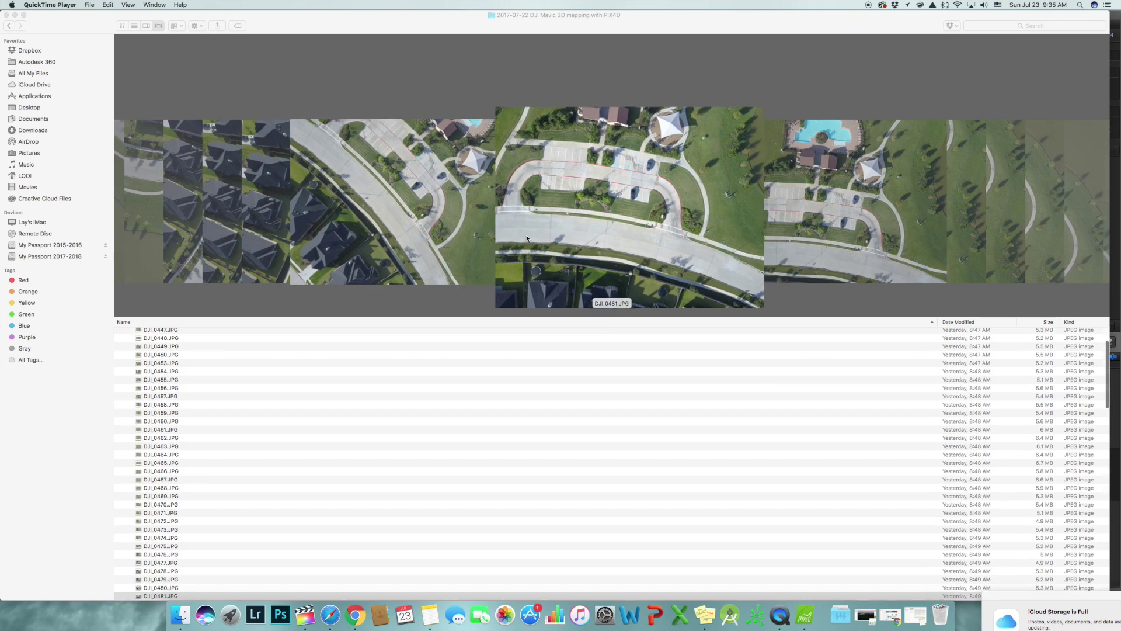
scroll(527, 239, "right", 2)
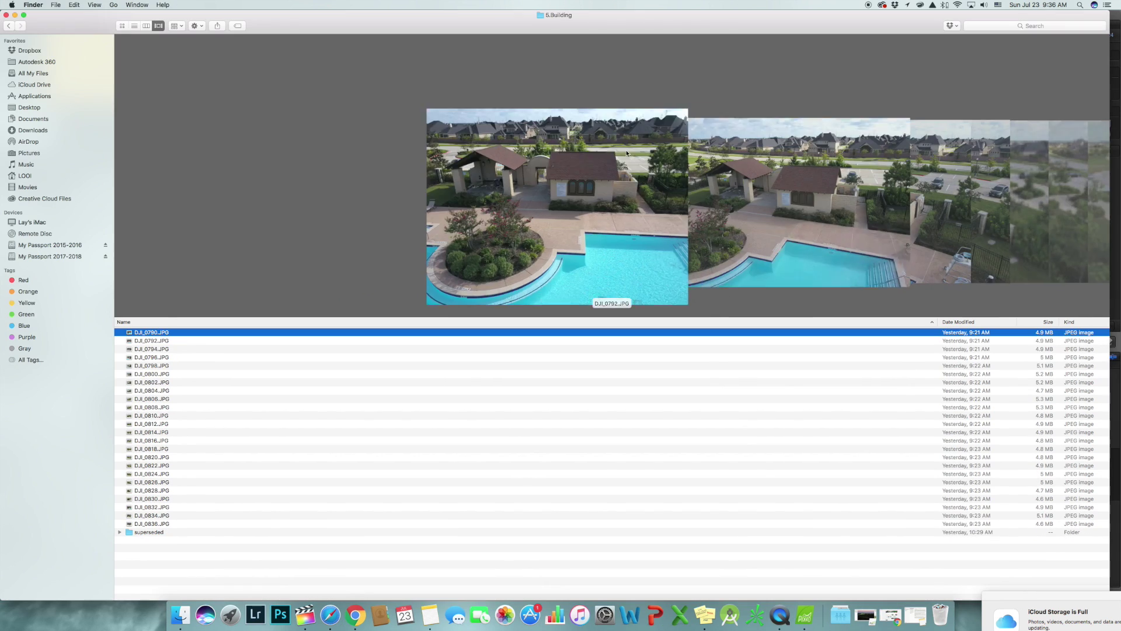
scroll(626, 153, "right", 1)
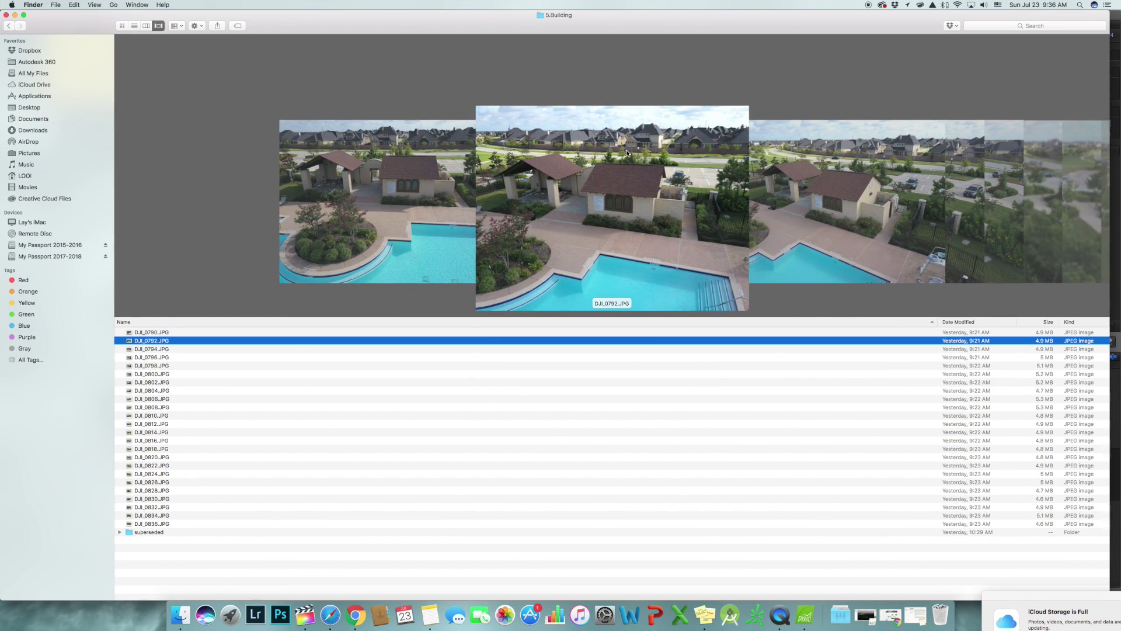
scroll(627, 153, "right", 2)
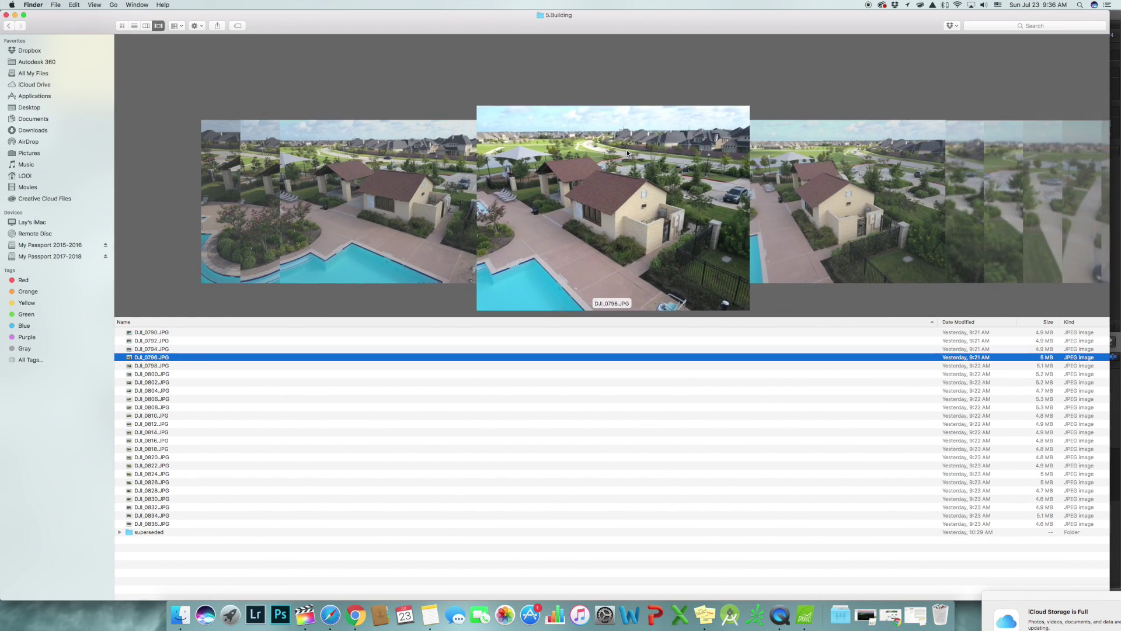
scroll(627, 153, "right", 3)
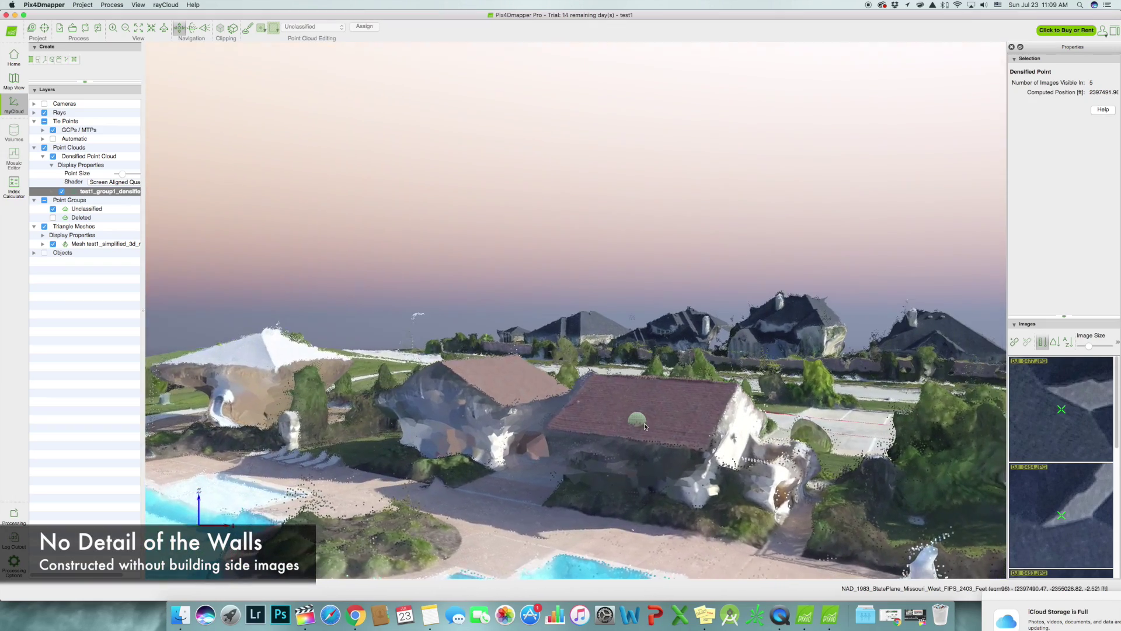
left_click_drag(645, 426, 667, 415)
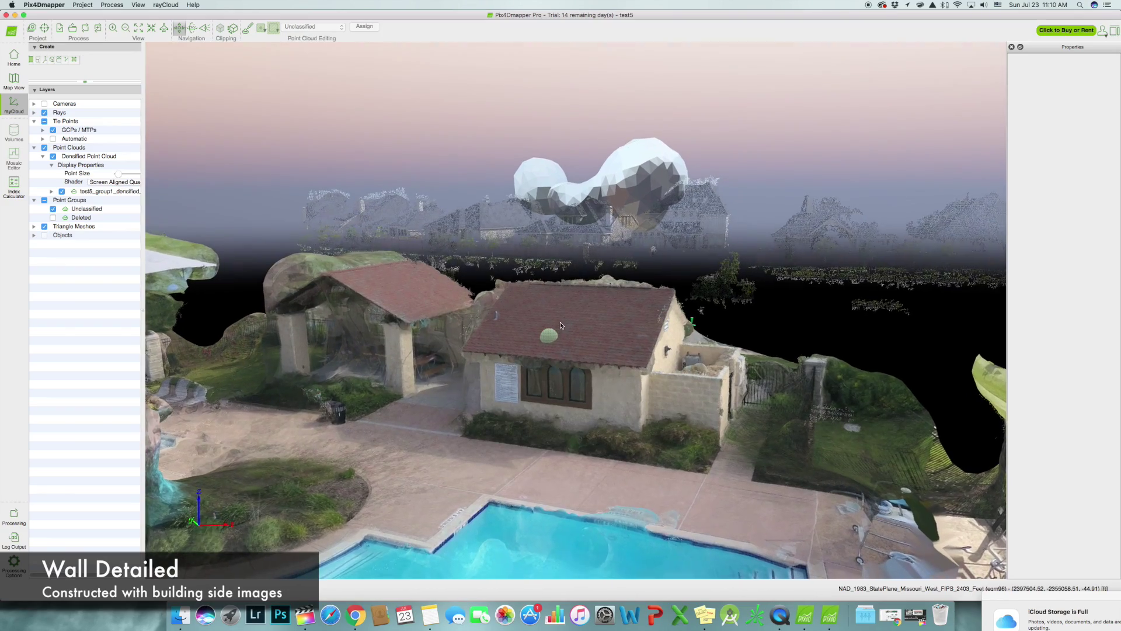
Orbit back and forth around the test5 pool building to inspect its textured walls.
left_click_drag(560, 322, 570, 320)
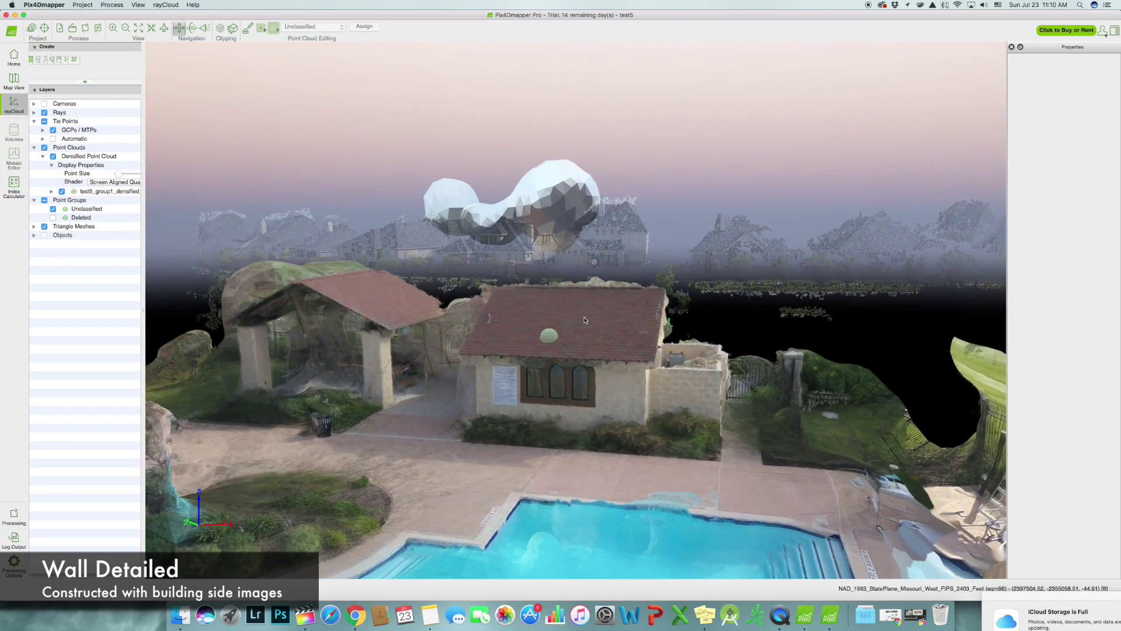
left_click_drag(593, 316, 581, 320)
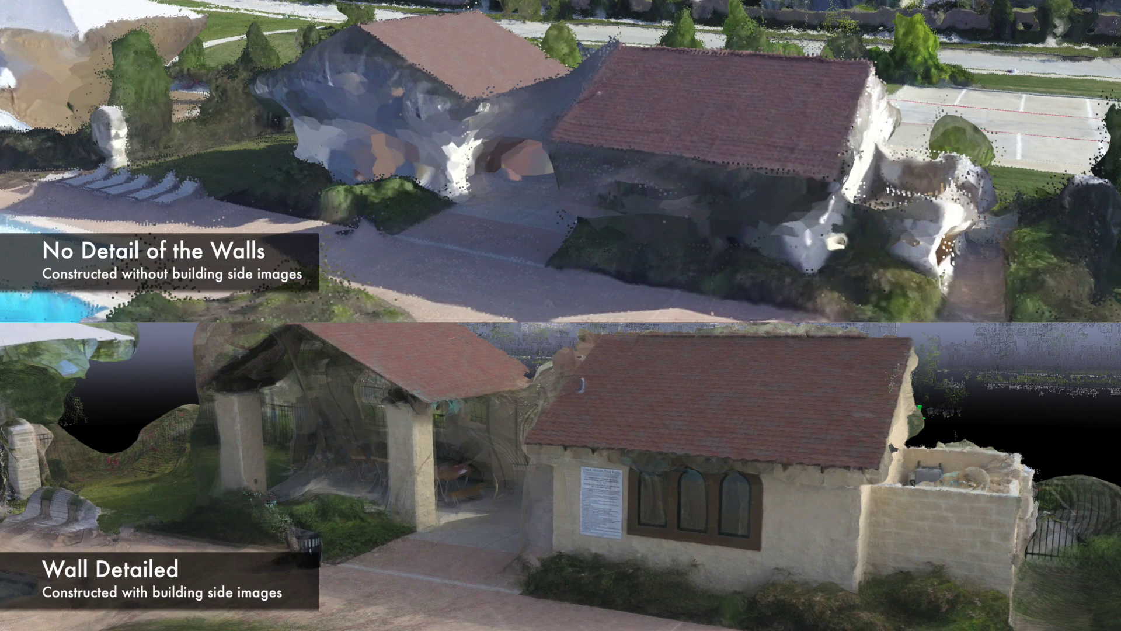